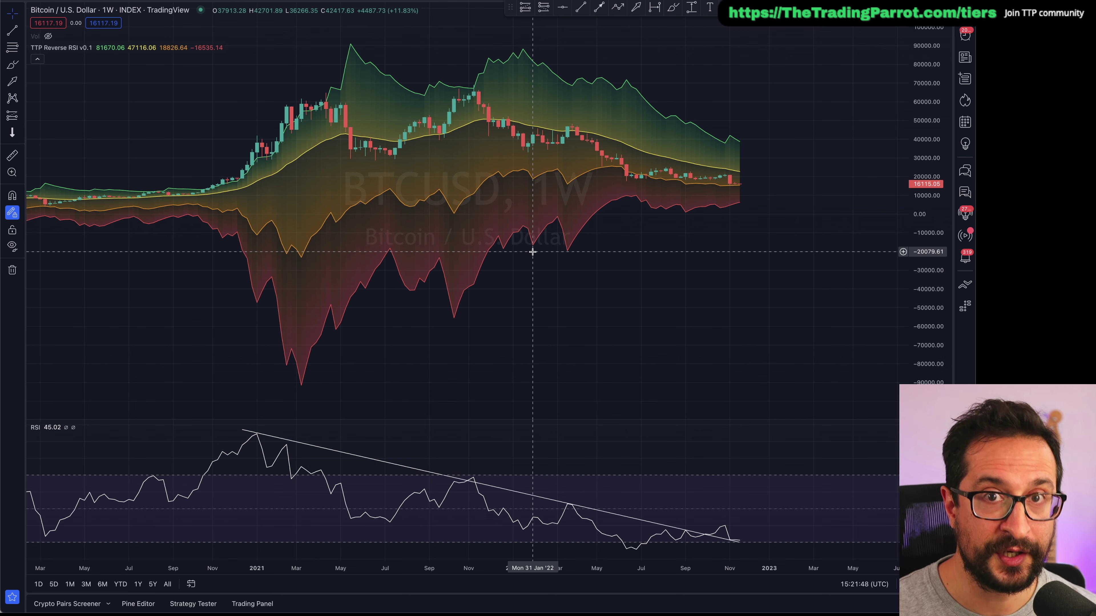
Hide the TTP Reverse RSI overlay and circle the RSI's July 2021 low and November 2021 peak with the green brush
left_click(100, 47)
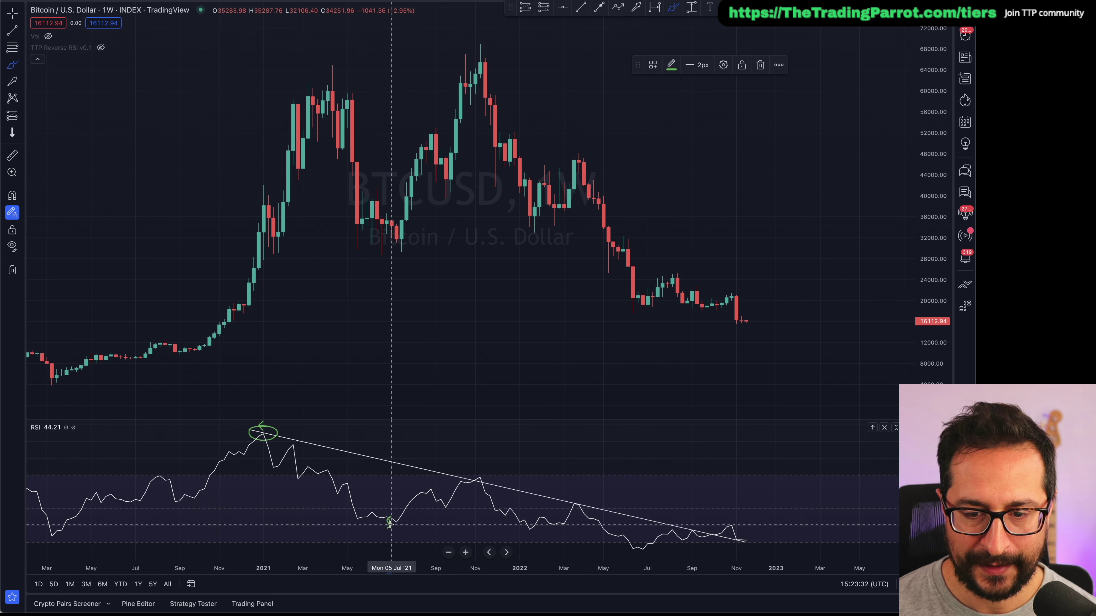
left_click_drag(391, 522, 391, 521)
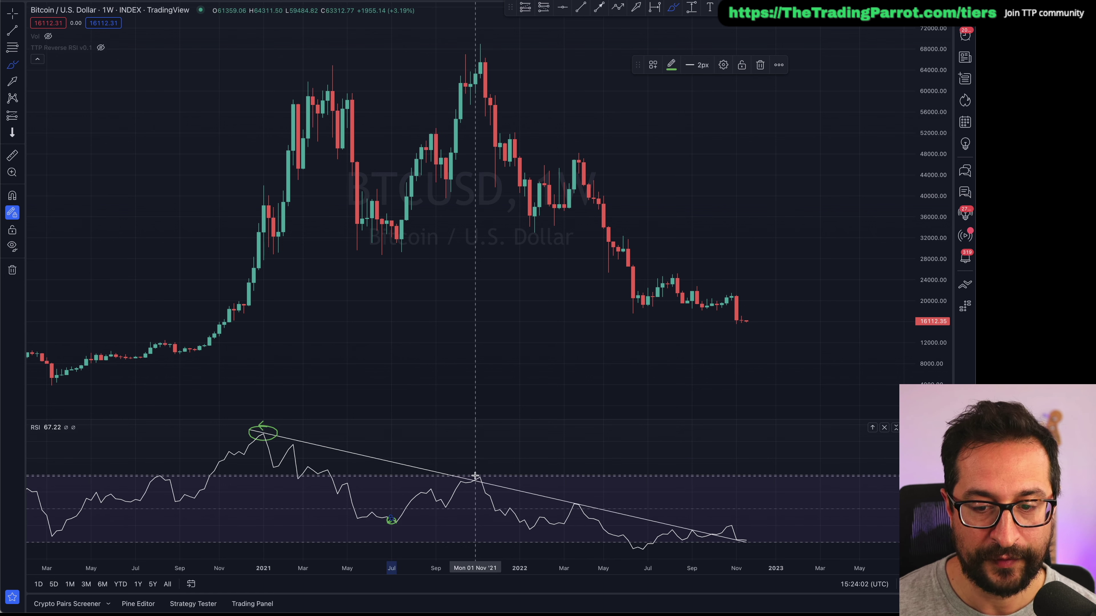
mouse_move(476, 476)
left_mouse_down()
mouse_move(496, 473)
mouse_move(461, 471)
mouse_move(493, 469)
mouse_move(462, 476)
mouse_move(485, 480)
left_mouse_up()
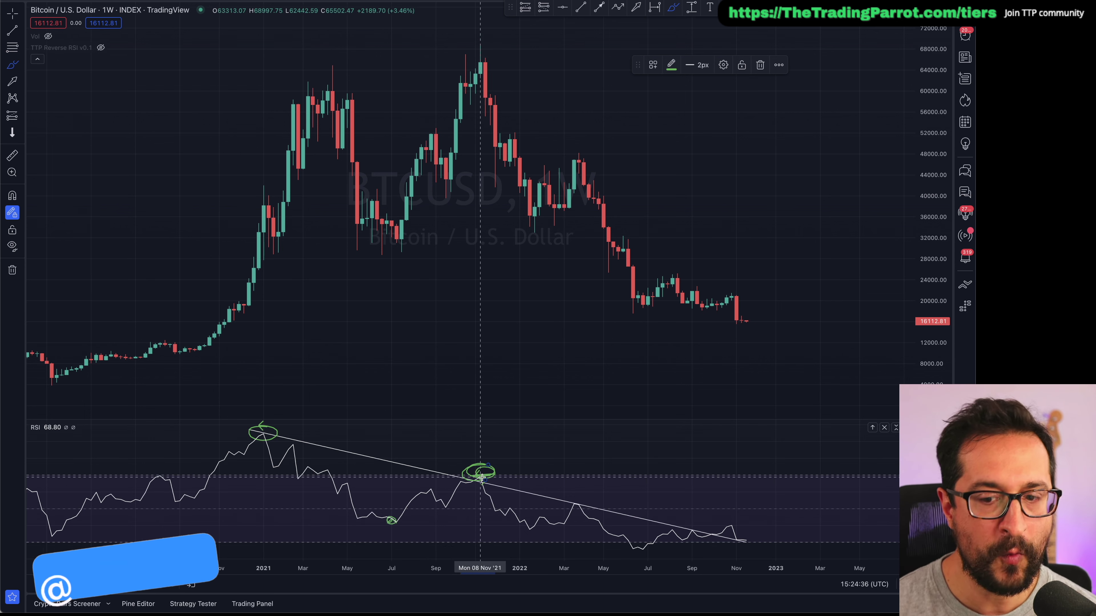
left_click_drag(390, 517, 392, 522)
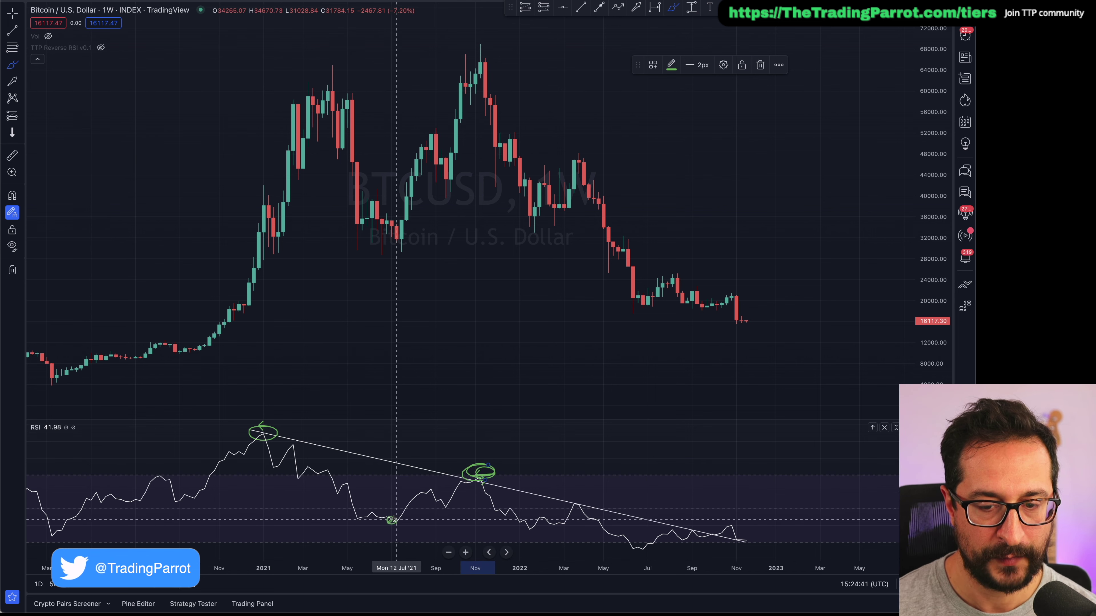
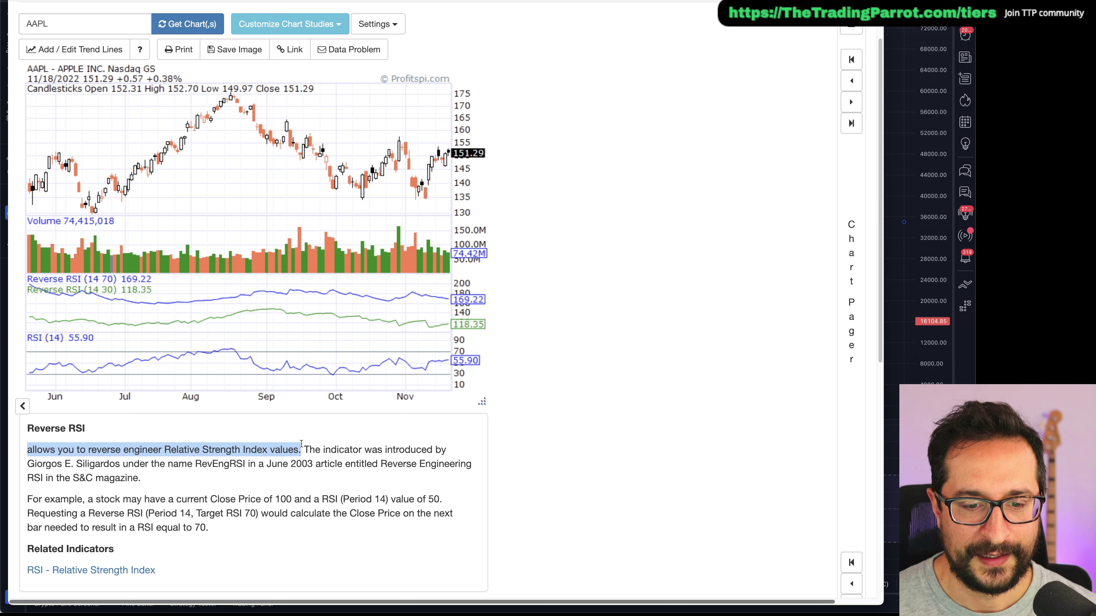
Return to the TradingView chart, search the indicators for "reverse" and add the favourite Reverse Engineering RSI indicator
left_click(345, 524)
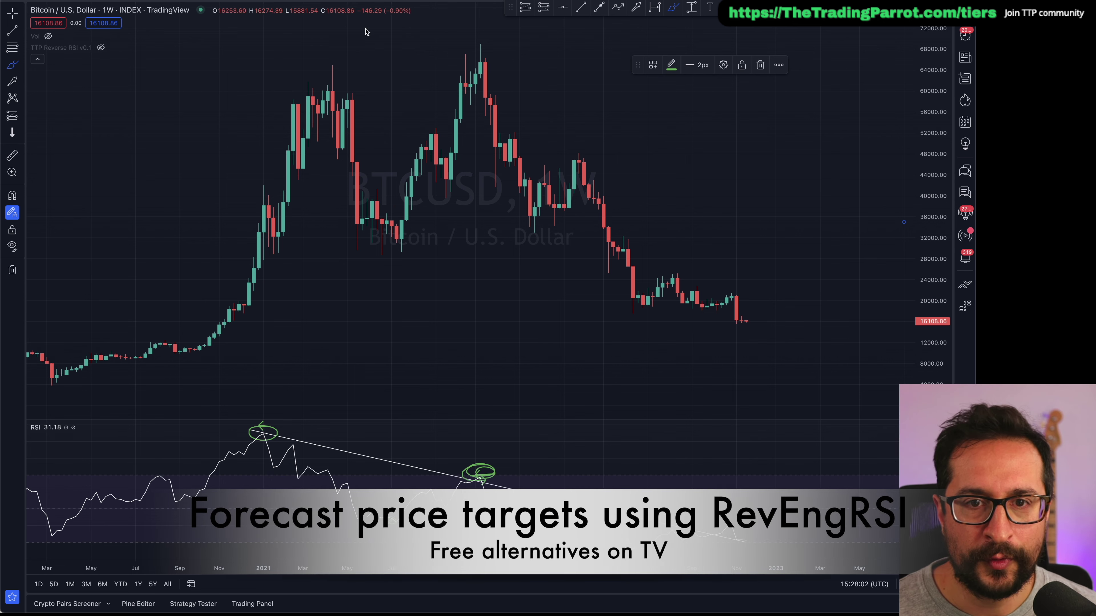
key("slash")
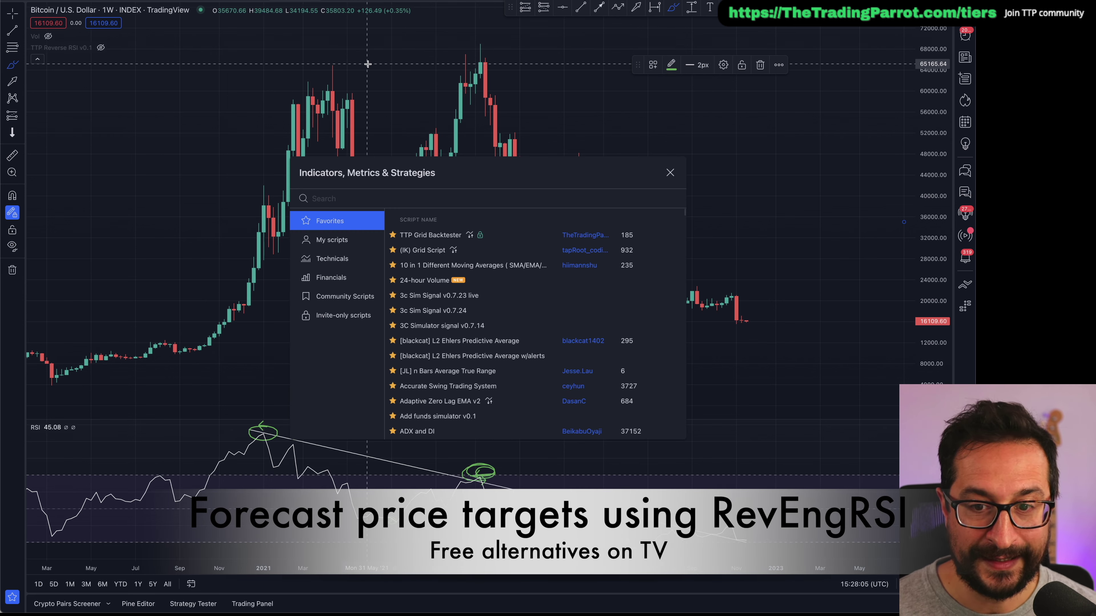
type("reverse")
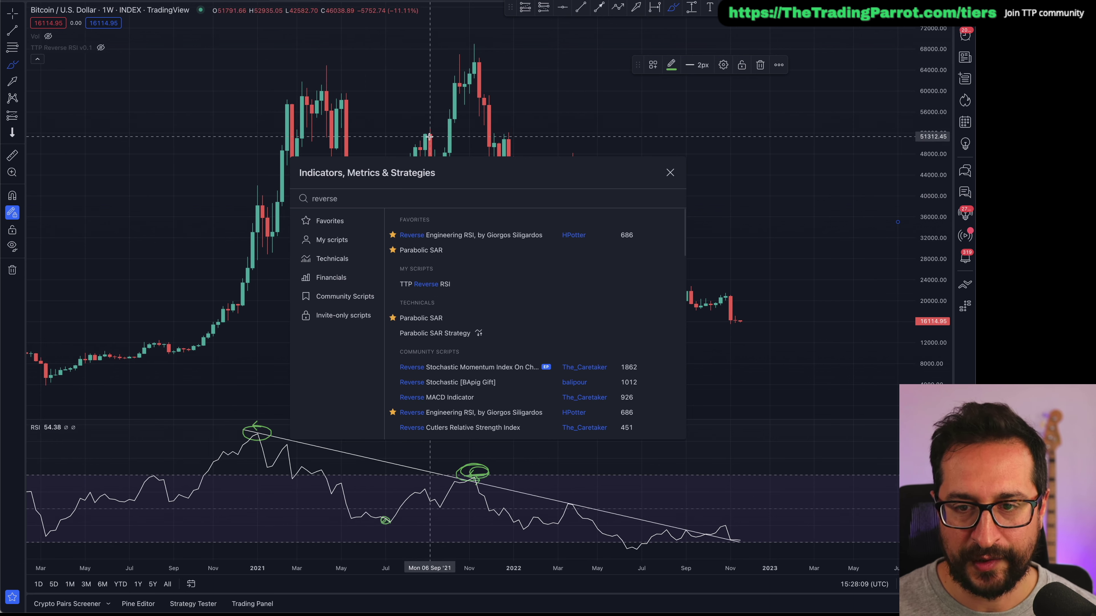
left_click(490, 238)
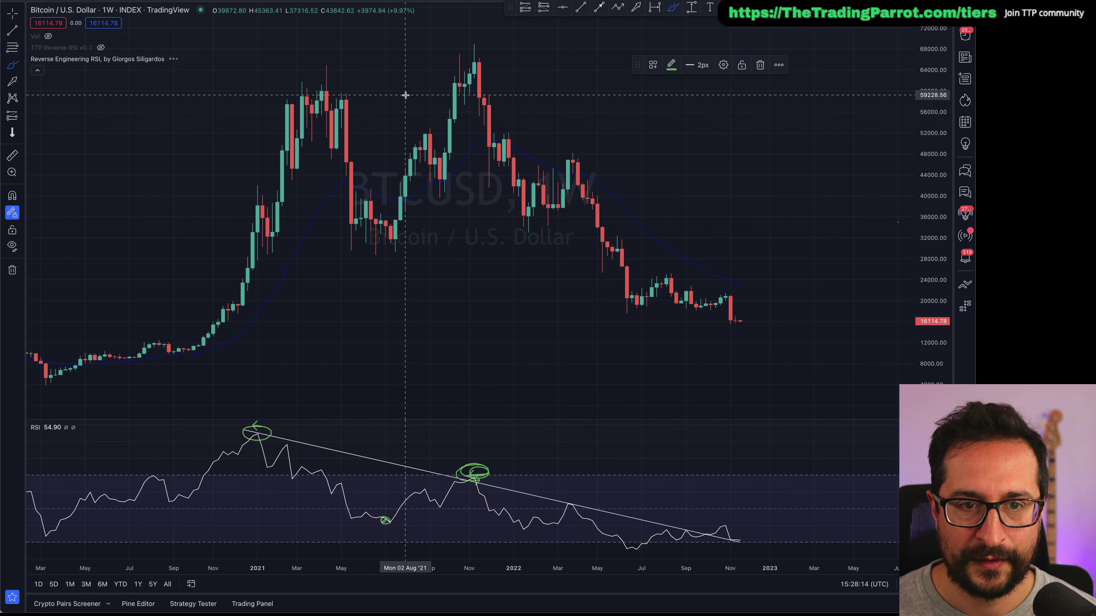
key("Escape")
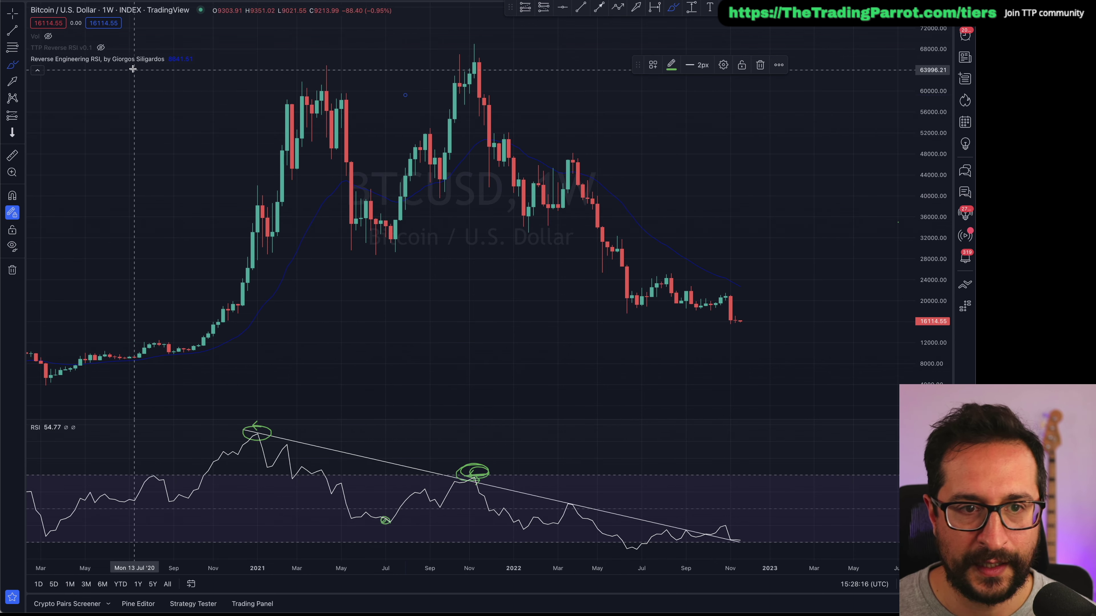
Change the Reverse Engineering RSI plot's line colour to light grey
double_click(125, 59)
left_click(423, 261)
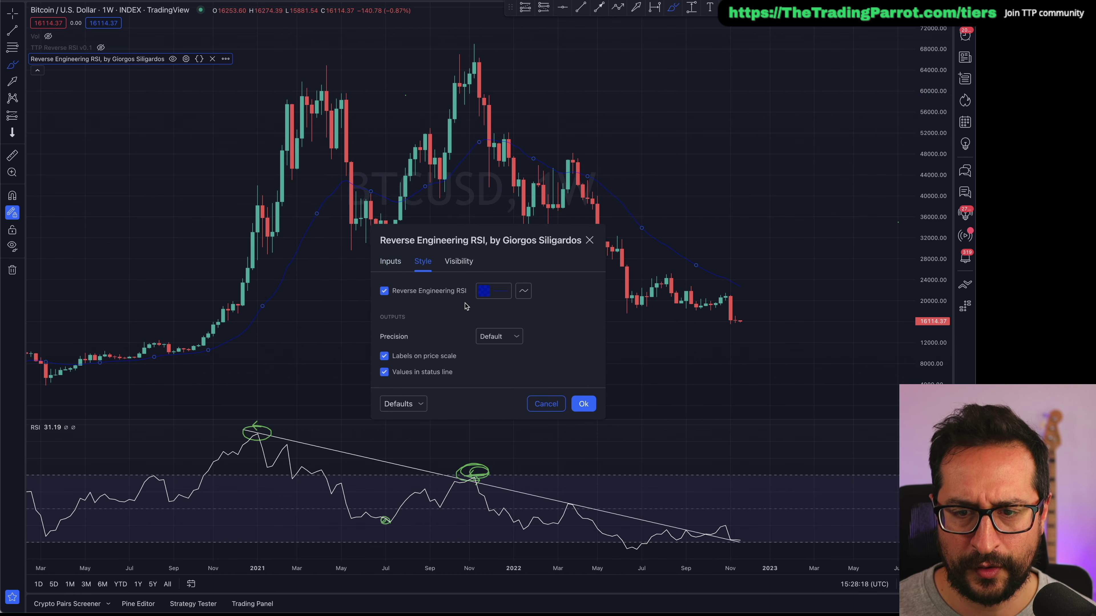
left_click(489, 293)
left_click(485, 310)
key("Escape")
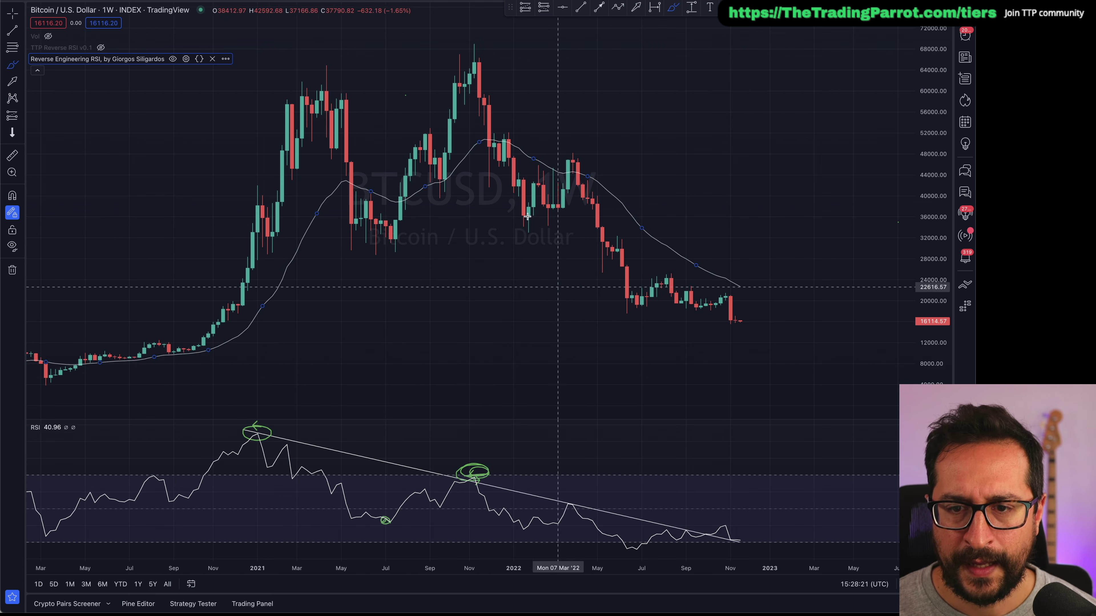
Set the Value input of the Reverse Engineering RSI indicator to 90
double_click(99, 61)
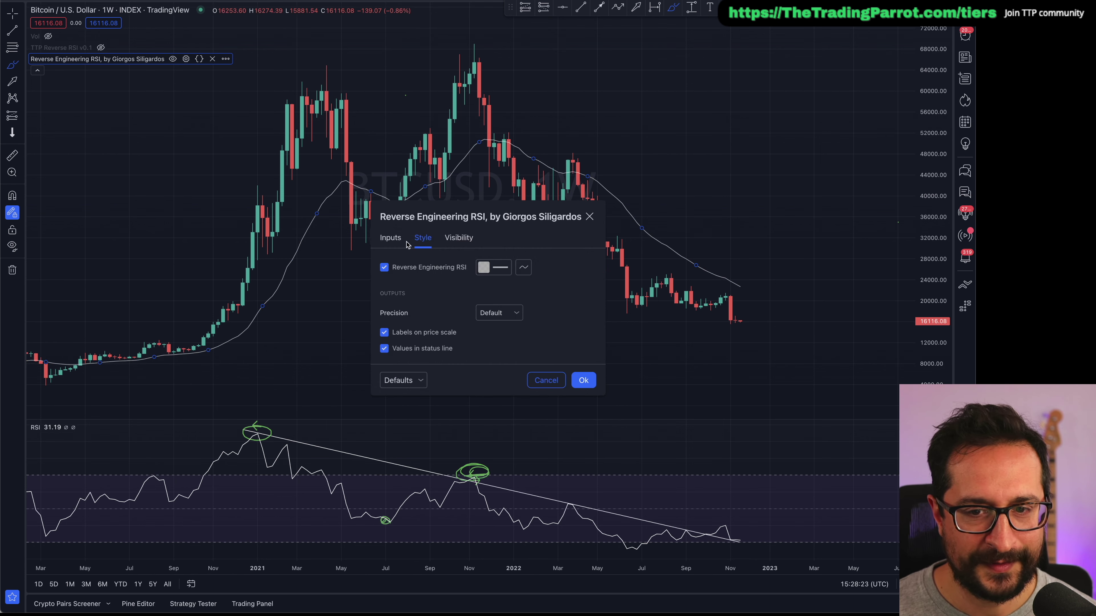
left_click(391, 238)
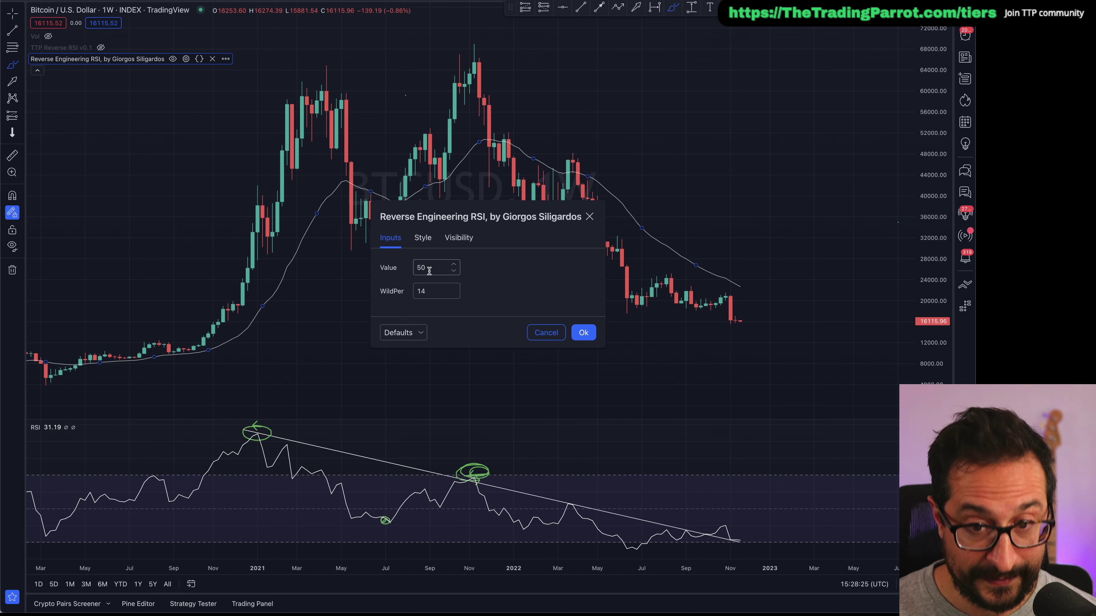
left_click_drag(455, 256, 520, 315)
left_click(492, 327)
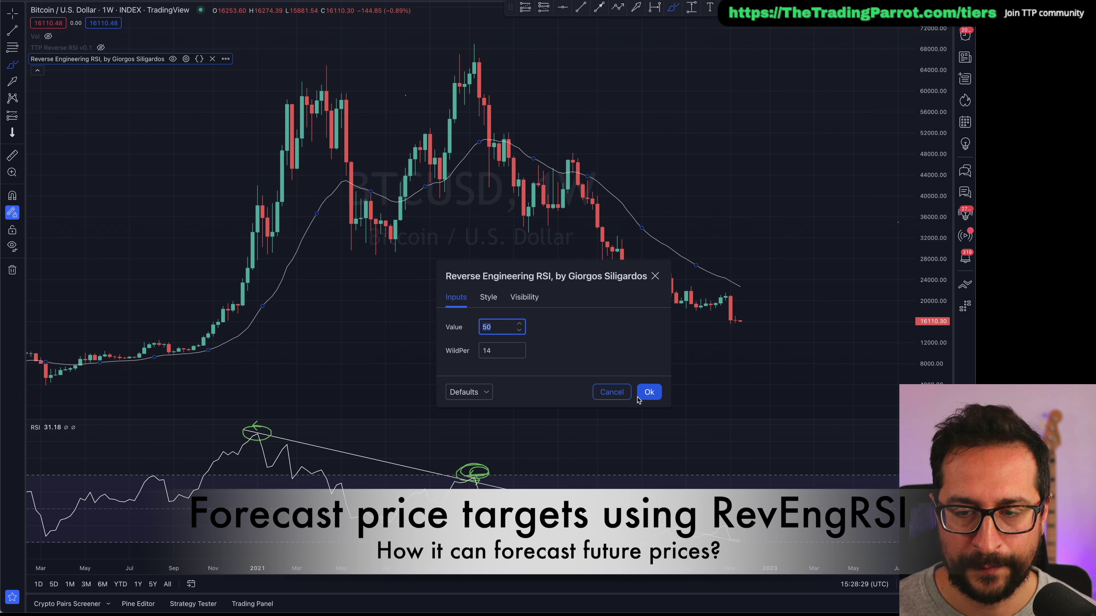
left_click(649, 392)
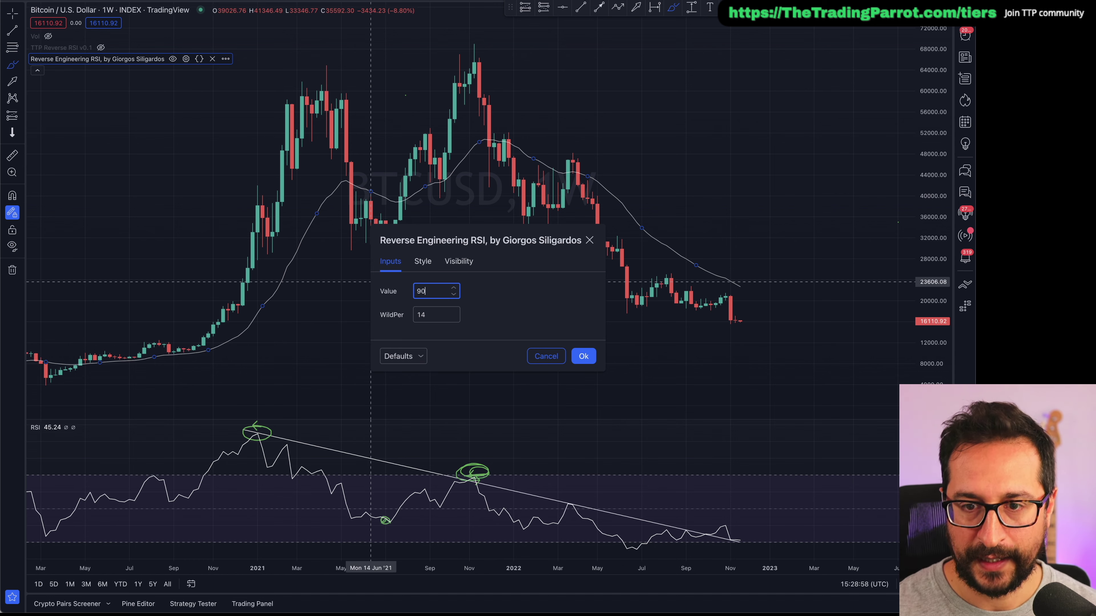
key("Return")
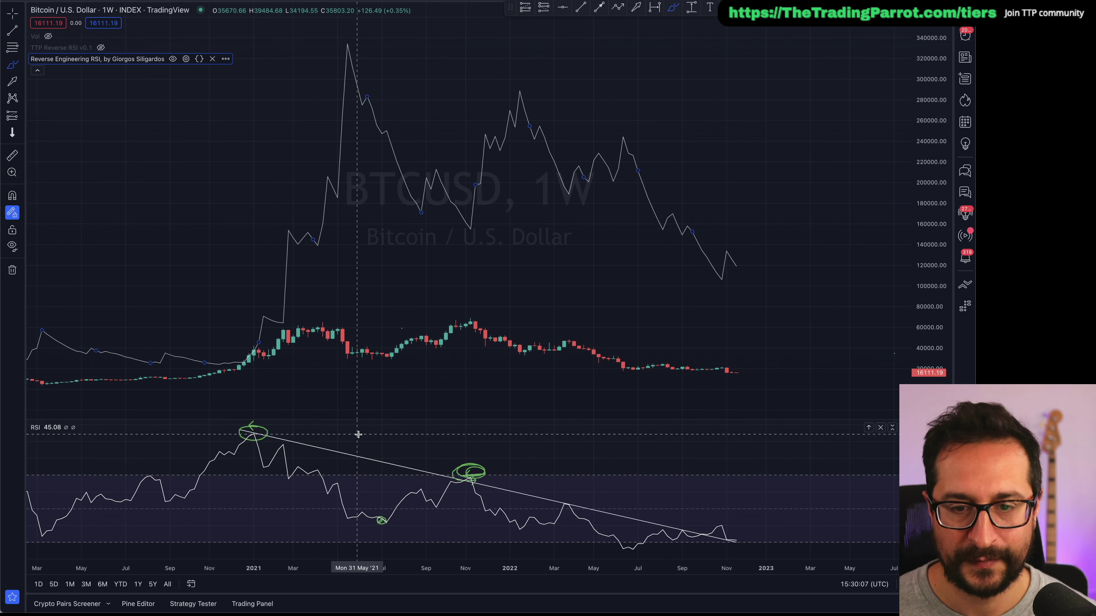
Set the Reverse Engineering RSI indicator's Value input back to 50
double_click(118, 59)
left_click_drag(418, 291, 429, 291)
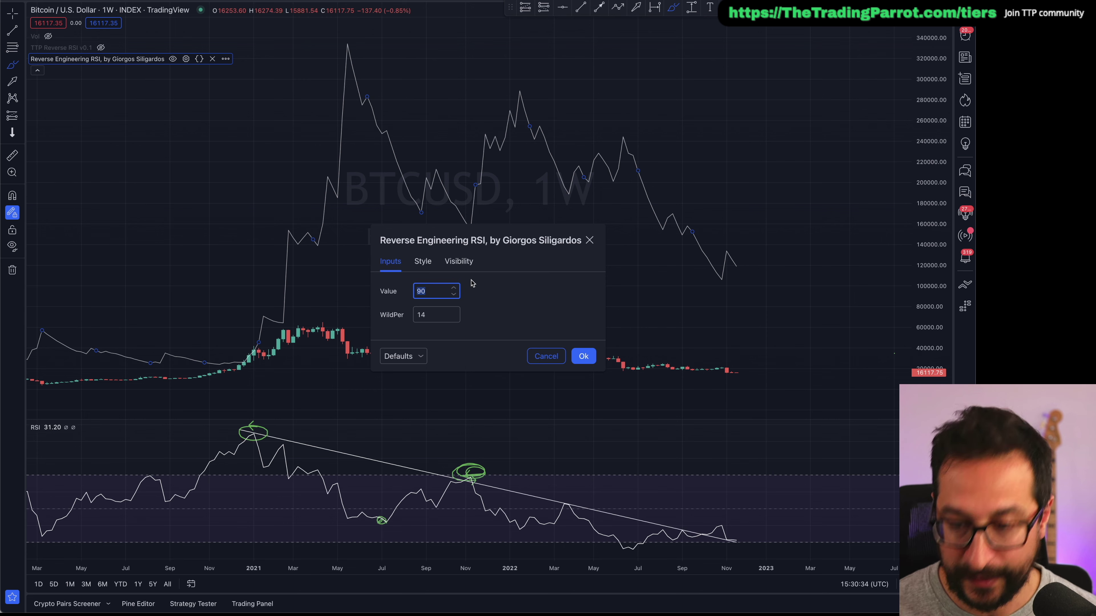
type("50")
left_click(583, 356)
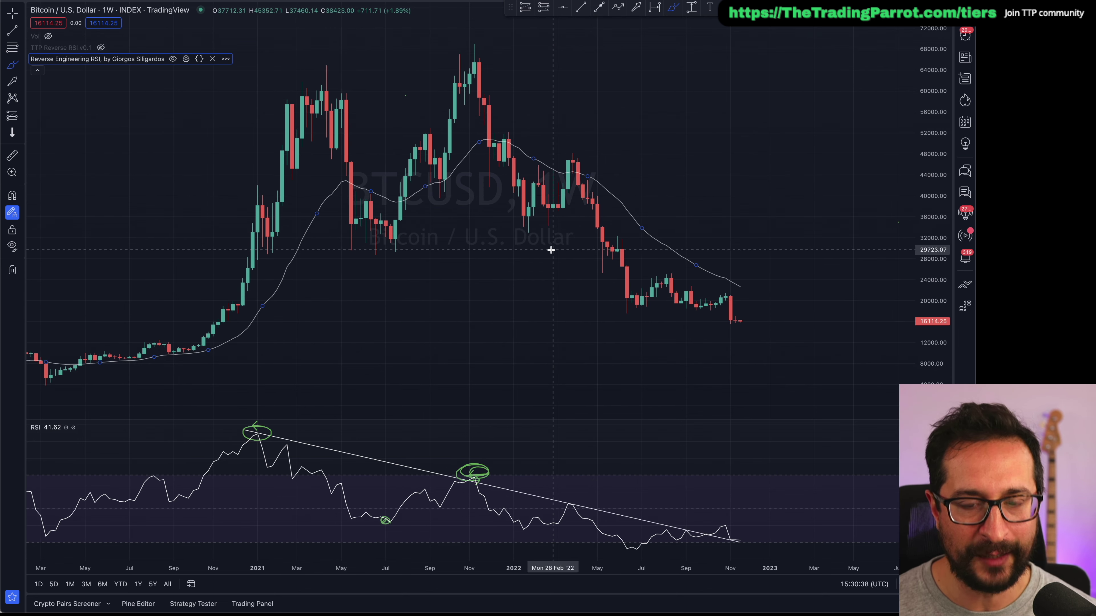
Hide the Reverse Engineering RSI indicator and show the TTP Reverse RSI overlay on the price chart
left_click(457, 305)
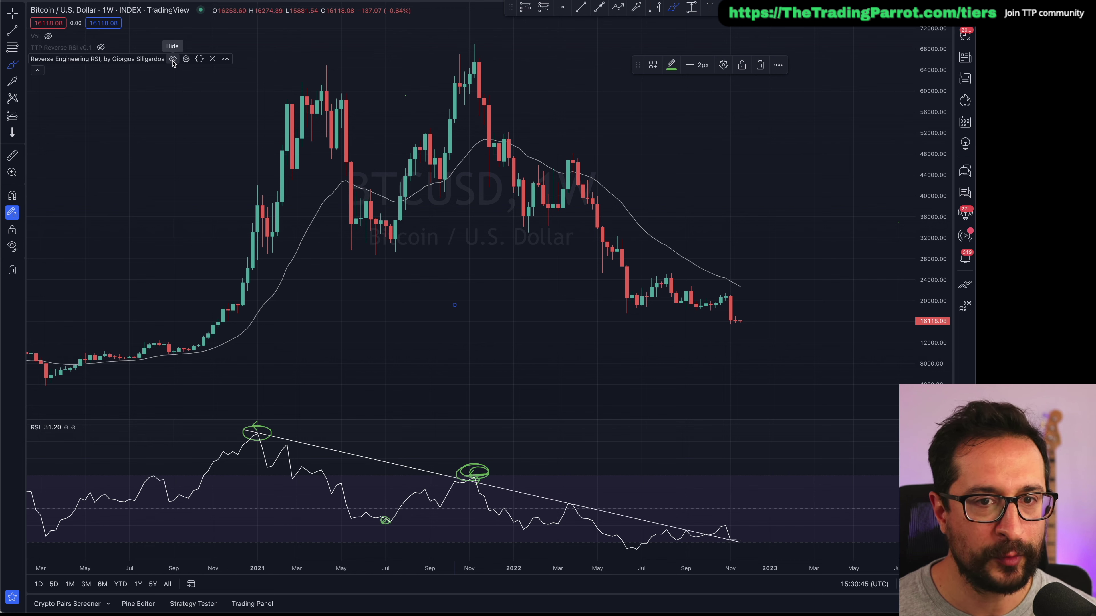
left_click(173, 59)
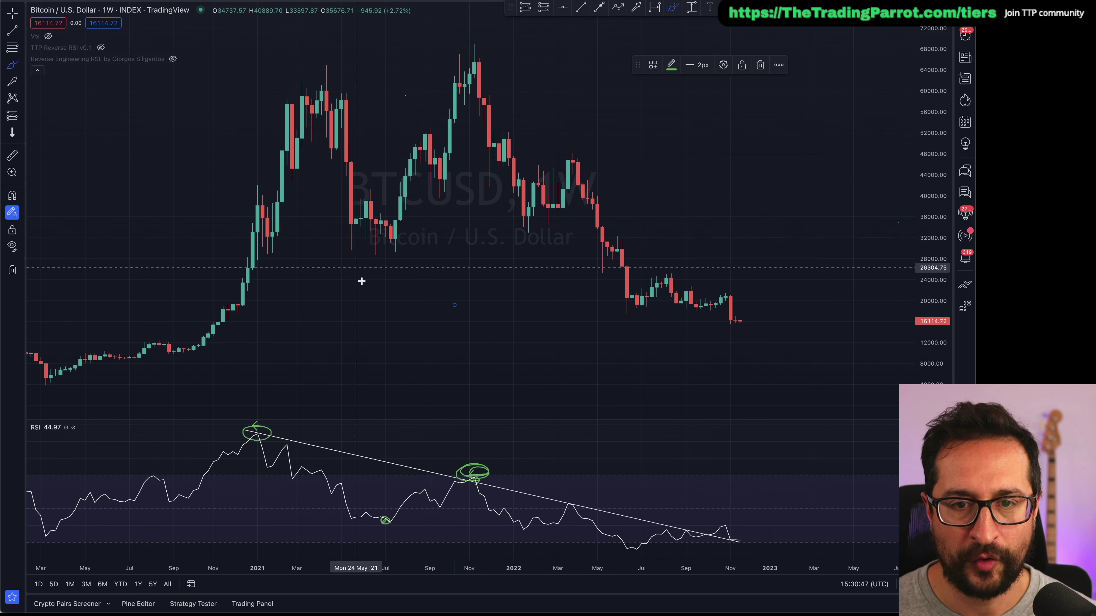
left_click(100, 48)
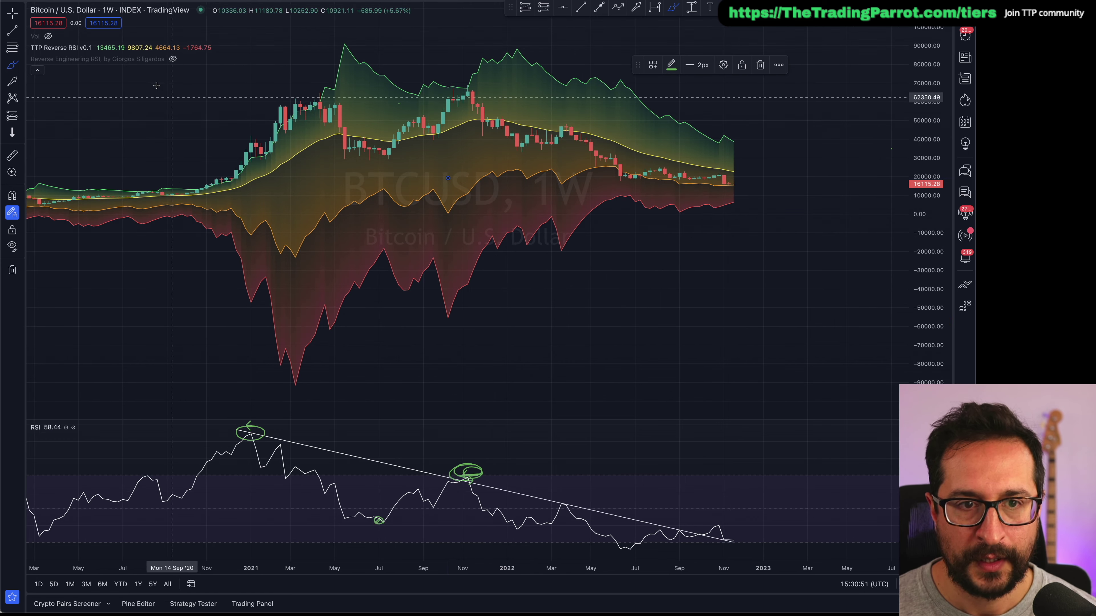
Examine the period and the four RSI values with their colours in the TTP Reverse RSI inputs, then close the settings
double_click(347, 93)
left_click_drag(448, 194, 614, 199)
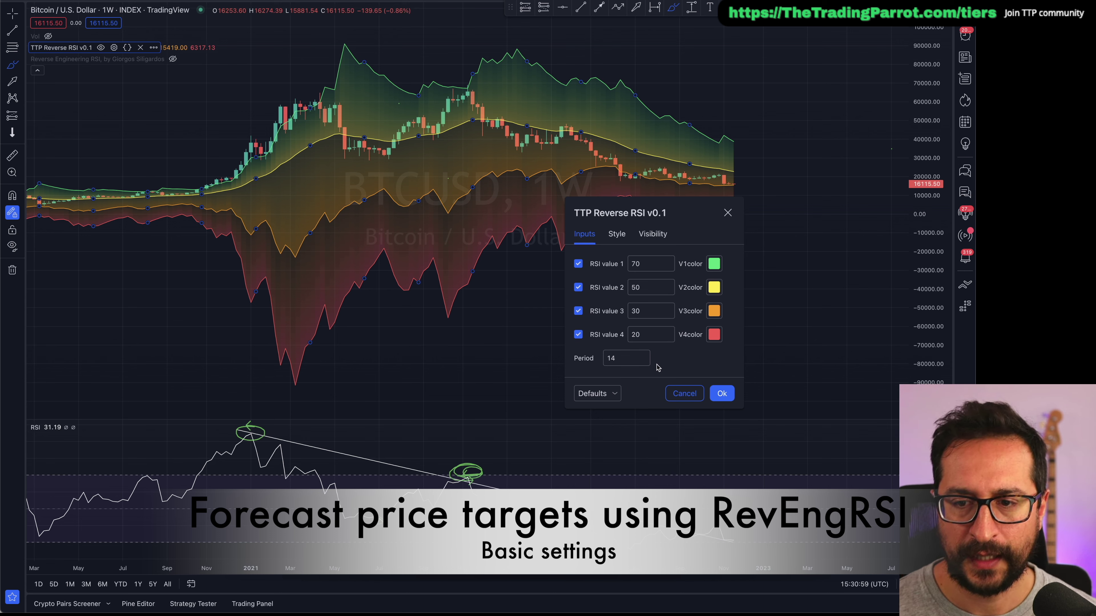
double_click(629, 356)
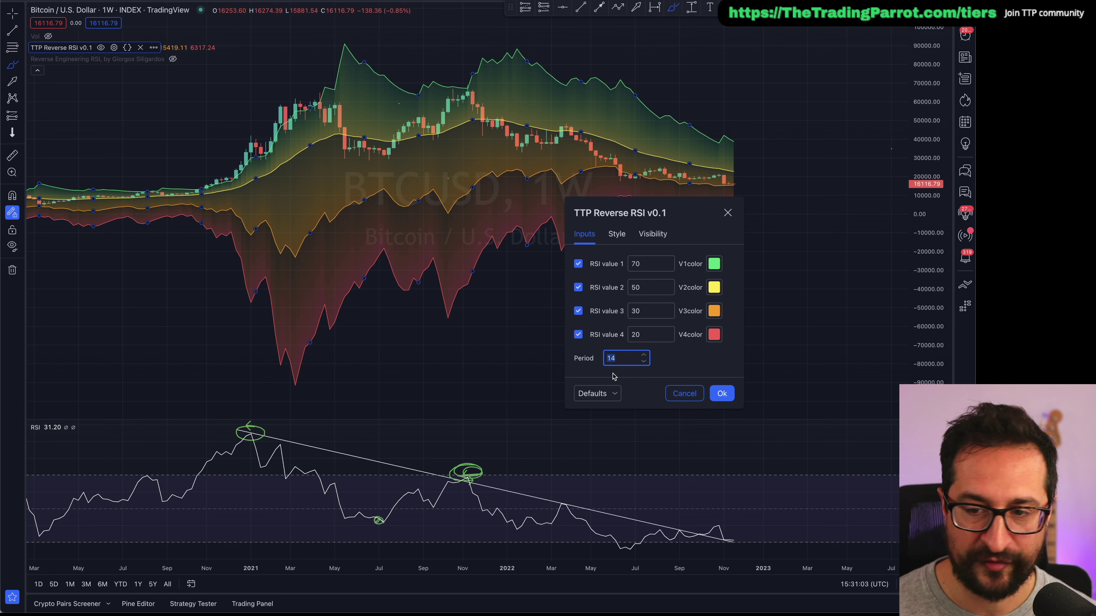
left_click(682, 365)
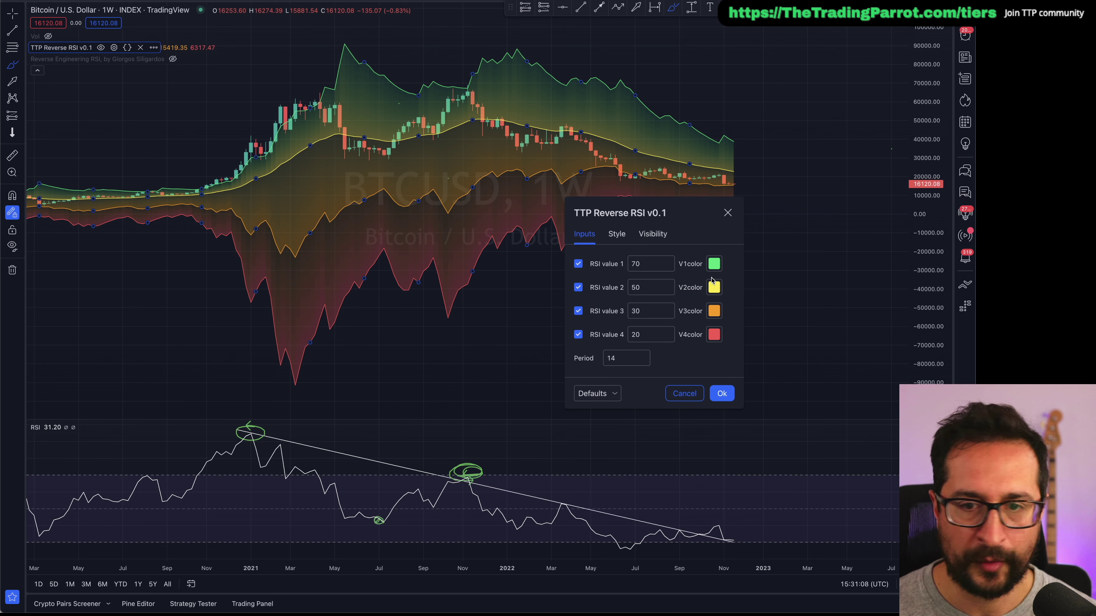
left_click(656, 312)
left_click(656, 289)
left_click(653, 264)
left_click(656, 330)
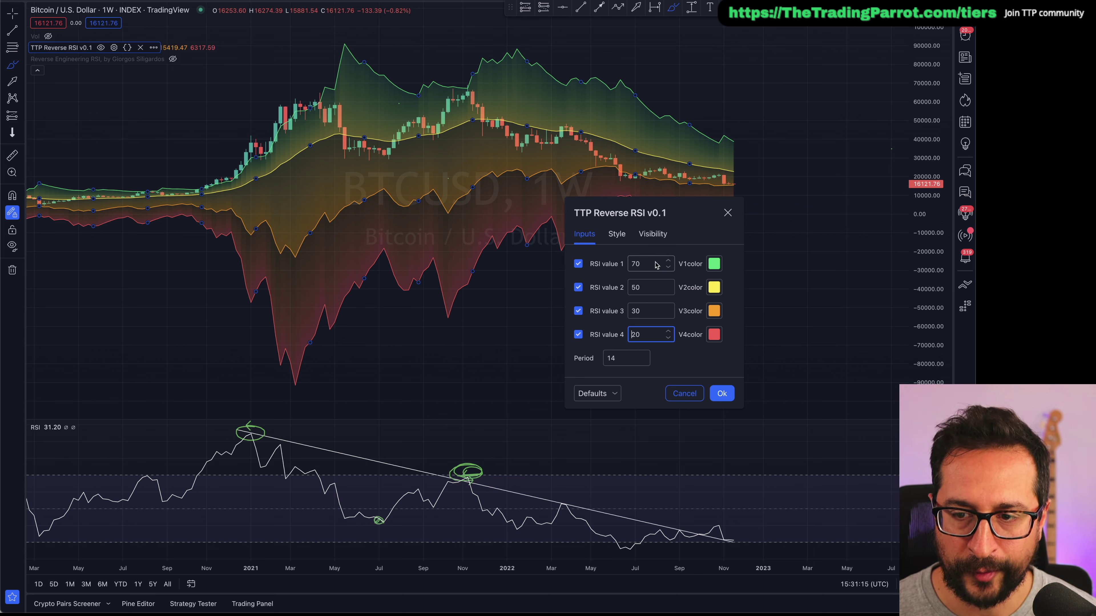
left_click(652, 262)
left_click(655, 284)
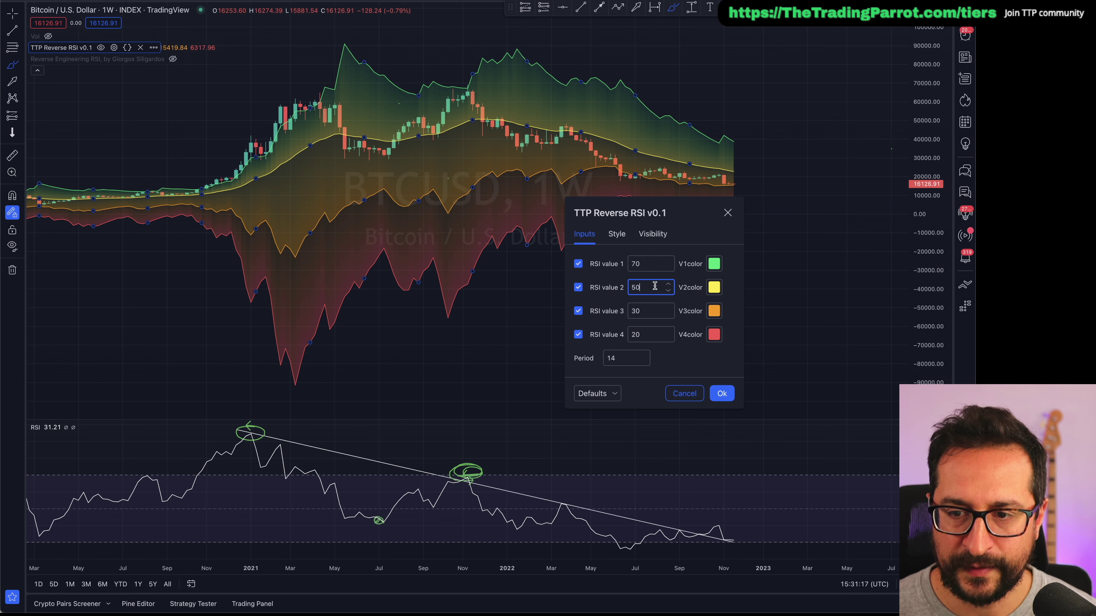
left_click(653, 306)
left_click(652, 336)
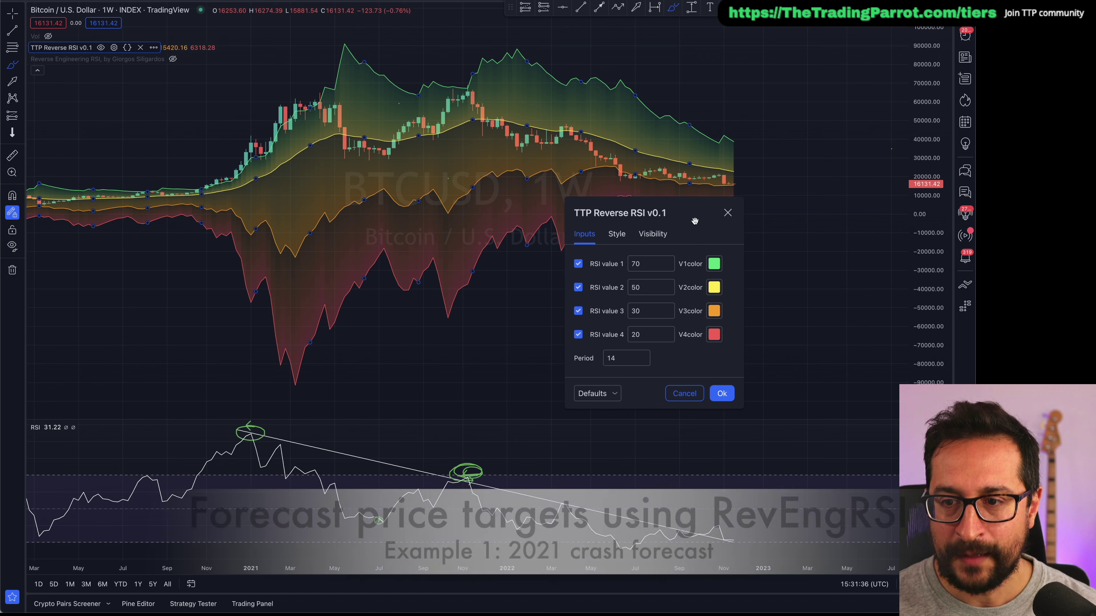
left_click(728, 214)
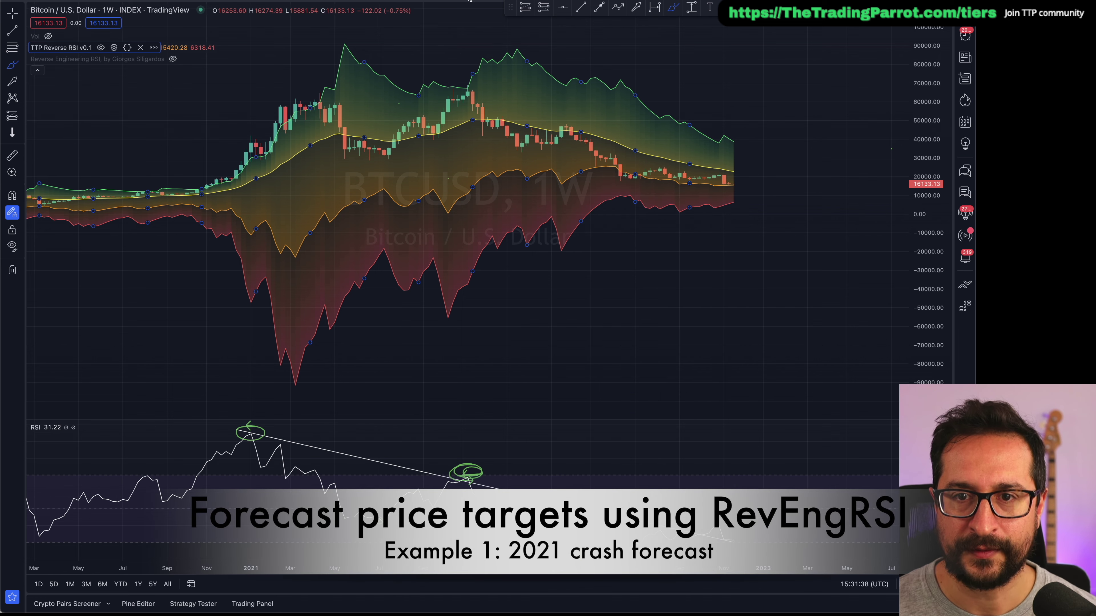
Start a bar replay at the week of 19 April 2021 and turn off RSI values 3 and 4 in the TTP Reverse RSI inputs
left_click(422, 0)
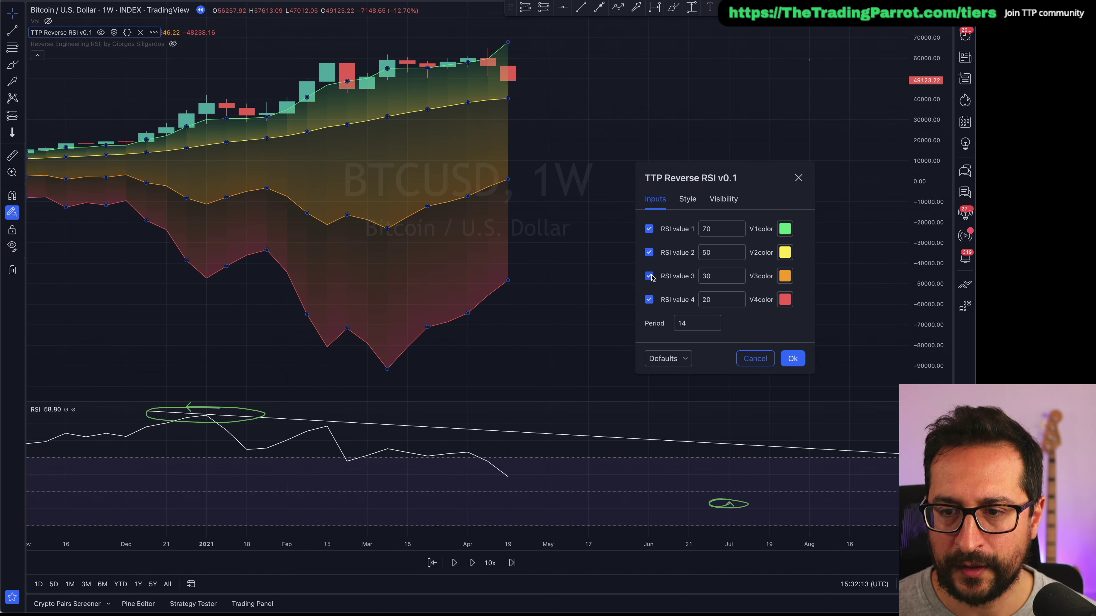
left_click(648, 276)
left_click(648, 299)
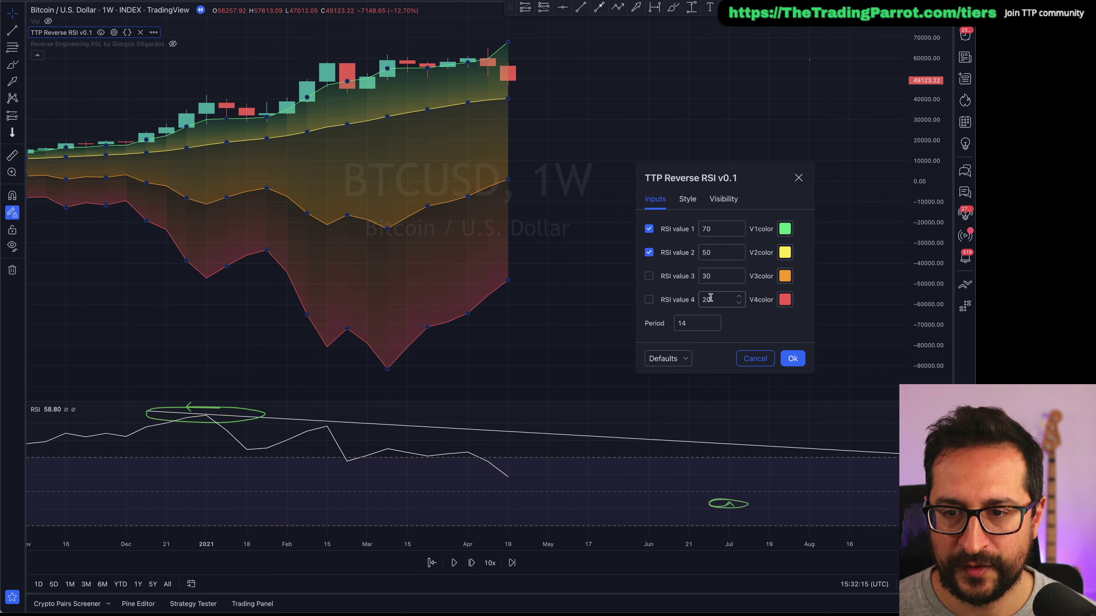
left_click(722, 228)
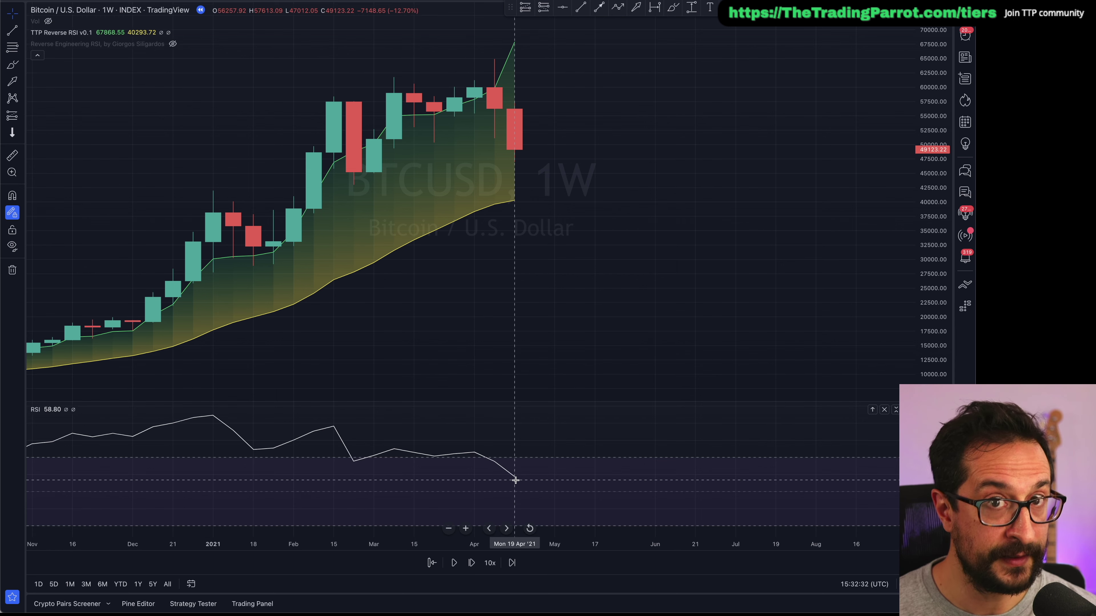
Draw two descending trend lines on the RSI ending at 19 April 2021, starting at 4 January 2021 above and 30 November 2020 below
scroll(516, 480, "down", 5)
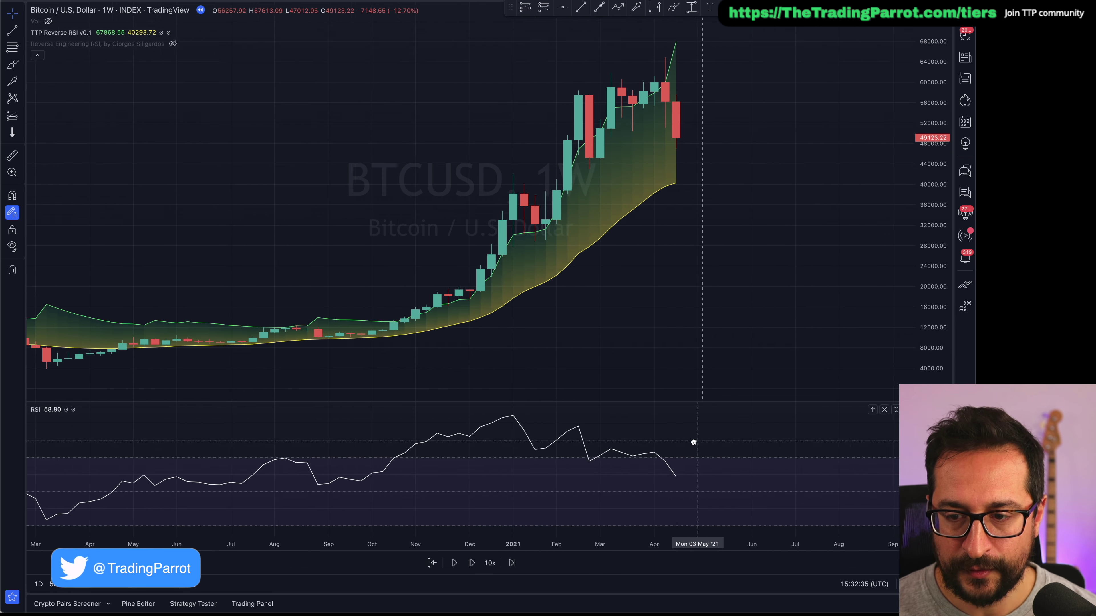
left_click_drag(692, 442, 556, 445)
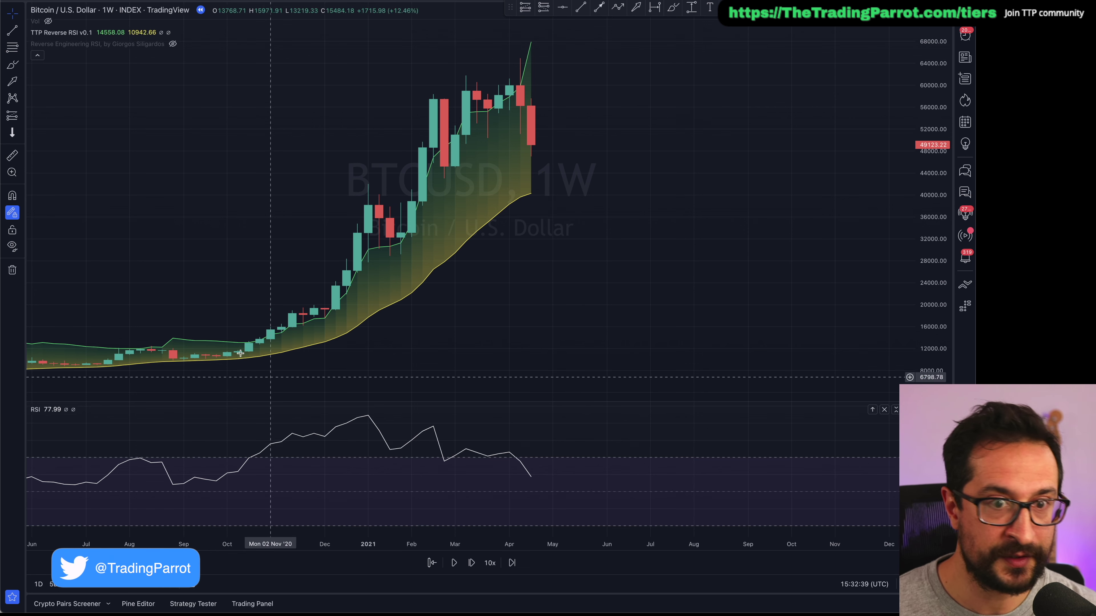
left_click(12, 31)
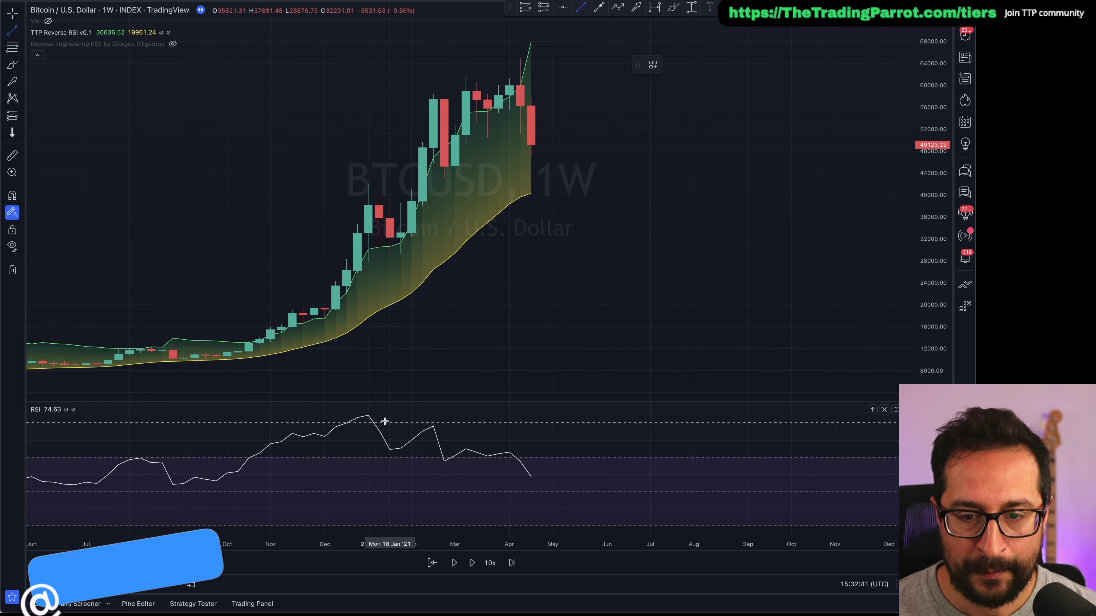
left_click(368, 415)
left_click(531, 456)
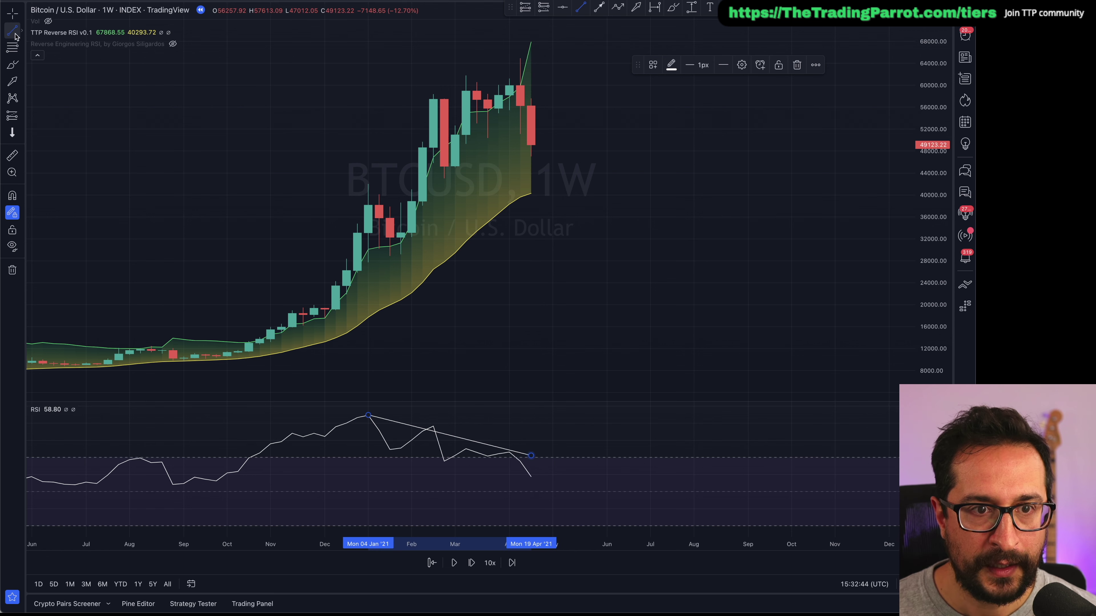
left_click(328, 444)
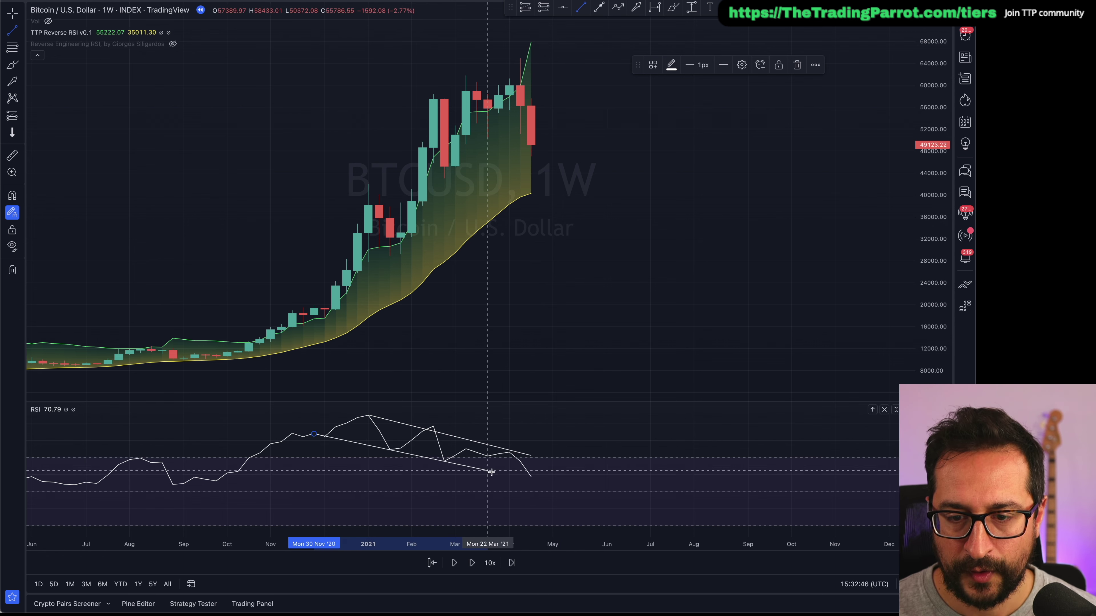
left_click(531, 478)
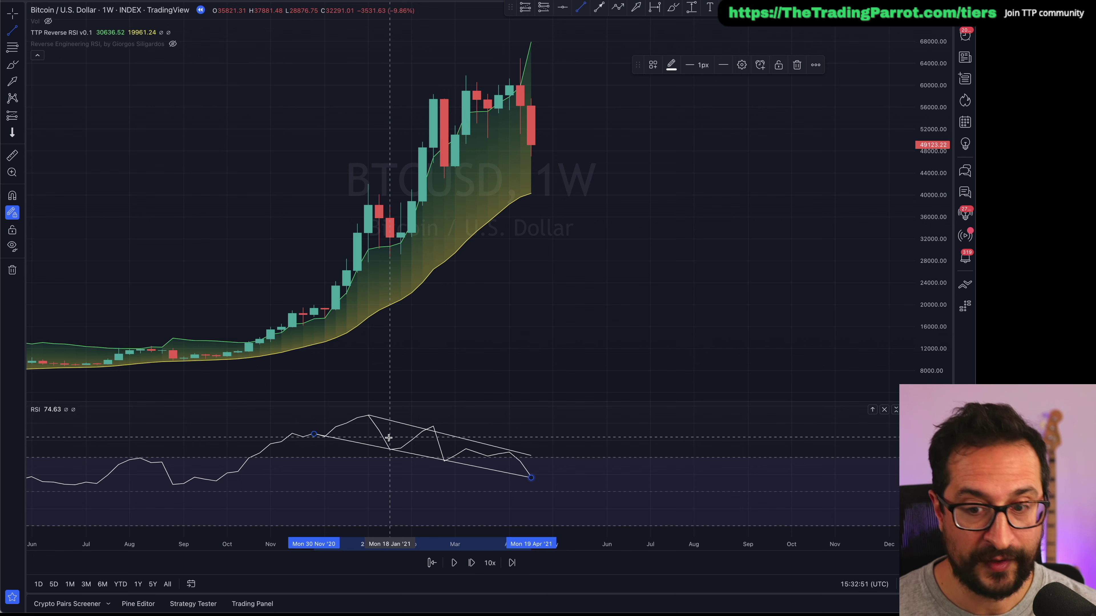
left_click(544, 425)
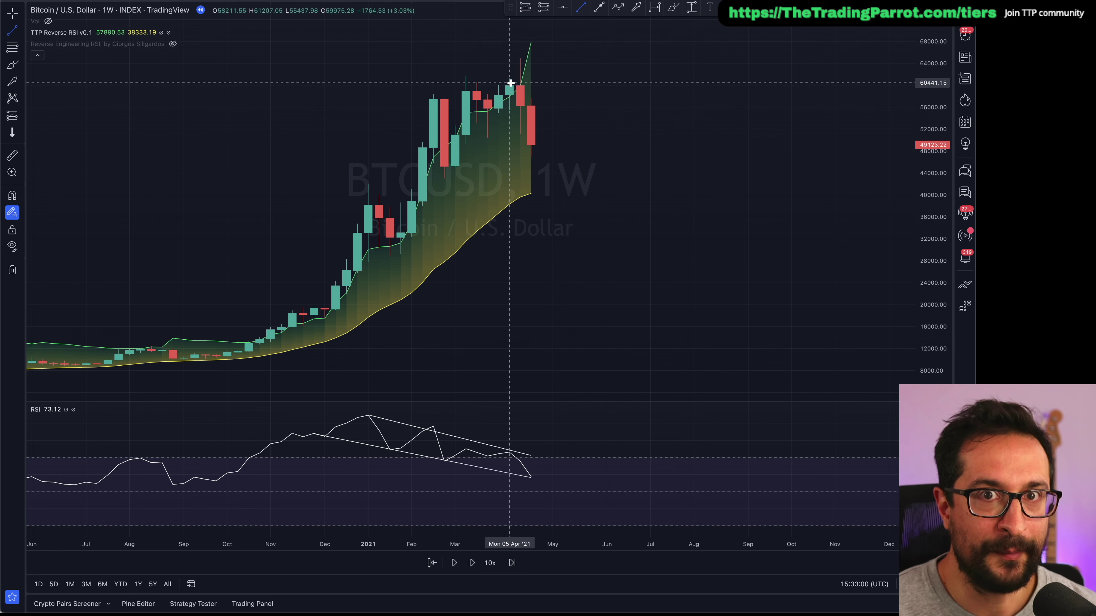
key("Escape")
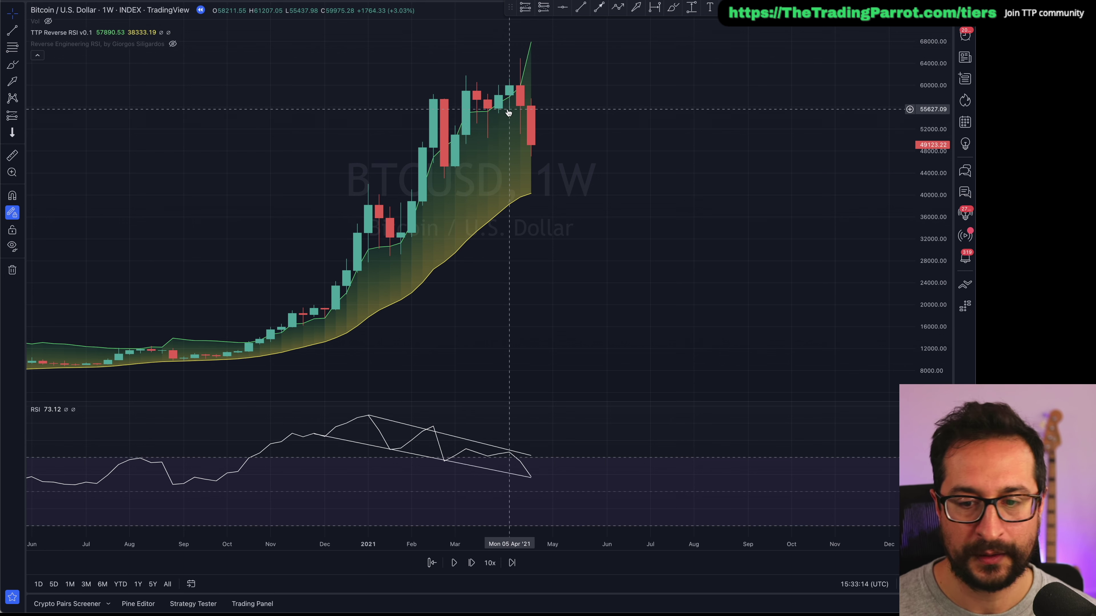
Brush a projected RSI path from 19 April 2021 down to a circled zone on the middle level, and circle the lower level around July 2021
left_click_drag(508, 112, 417, 113)
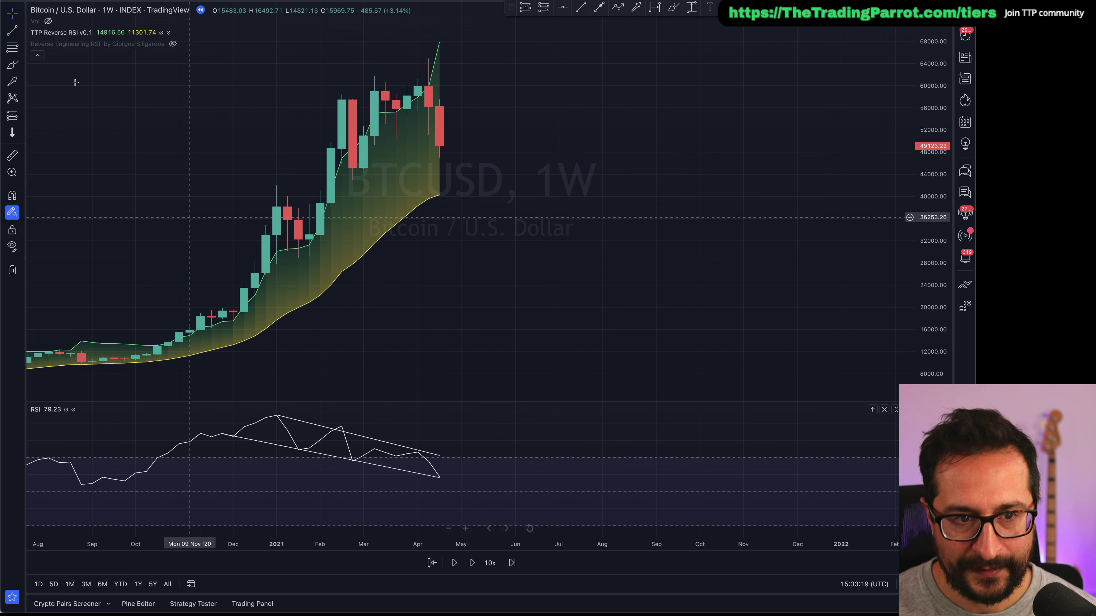
left_click(12, 65)
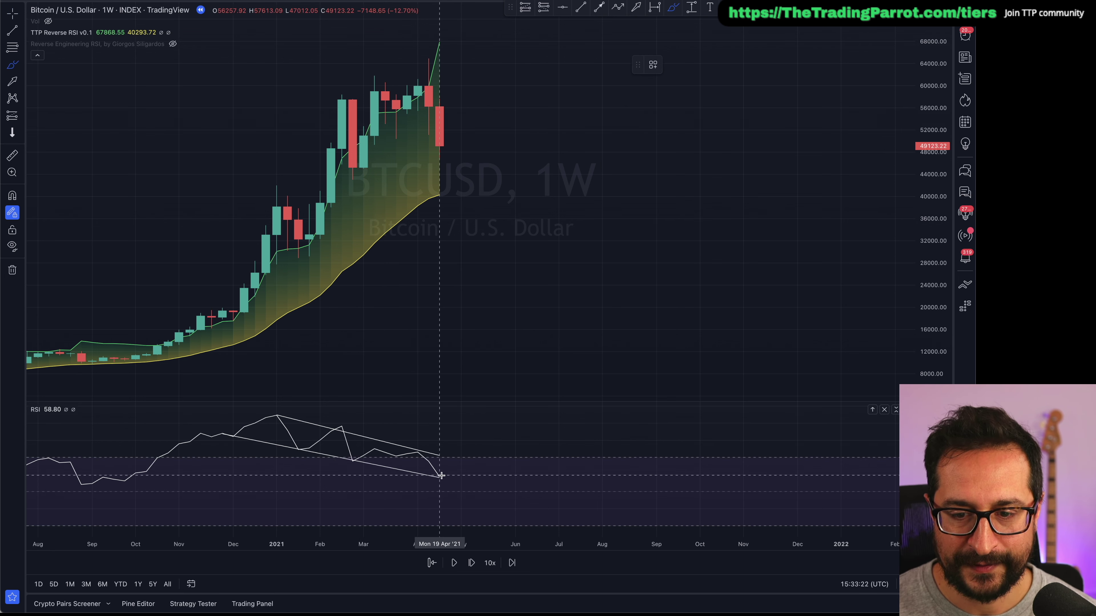
left_click_drag(440, 475, 474, 411)
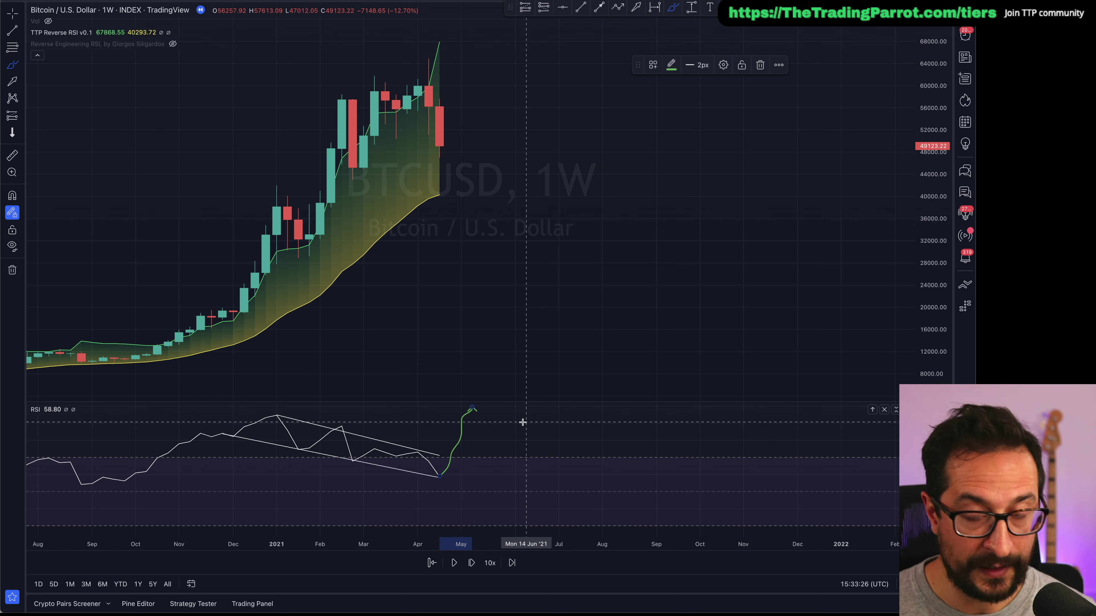
key("ctrl+z")
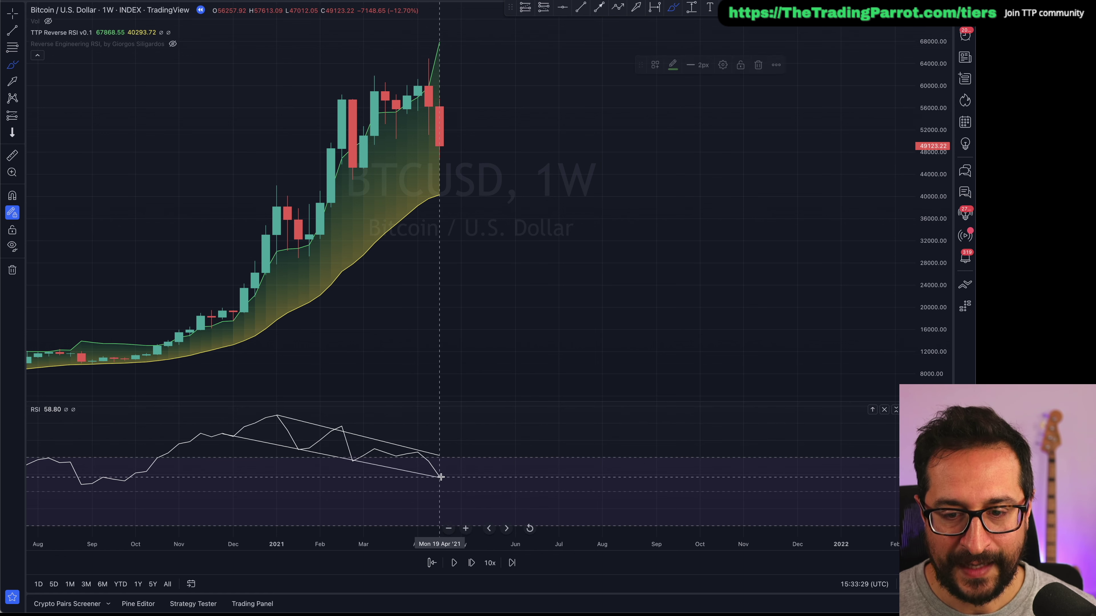
mouse_move(439, 476)
left_mouse_down()
mouse_move(451, 463)
mouse_move(466, 492)
mouse_move(514, 491)
mouse_move(461, 490)
left_mouse_up()
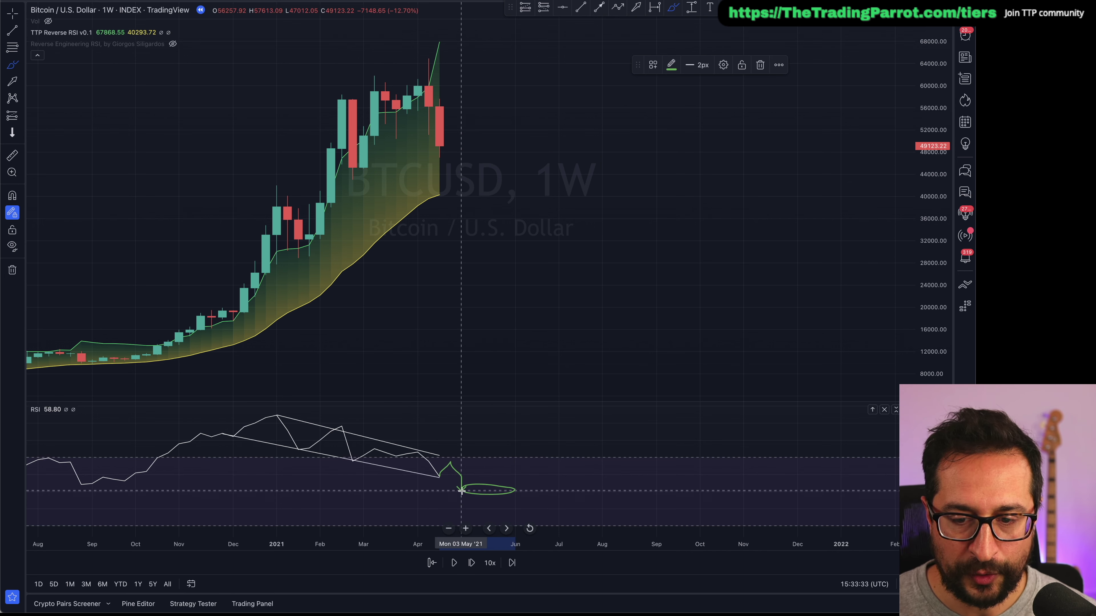
mouse_move(611, 519)
left_mouse_down()
mouse_move(561, 524)
mouse_move(614, 523)
mouse_move(593, 517)
left_mouse_up()
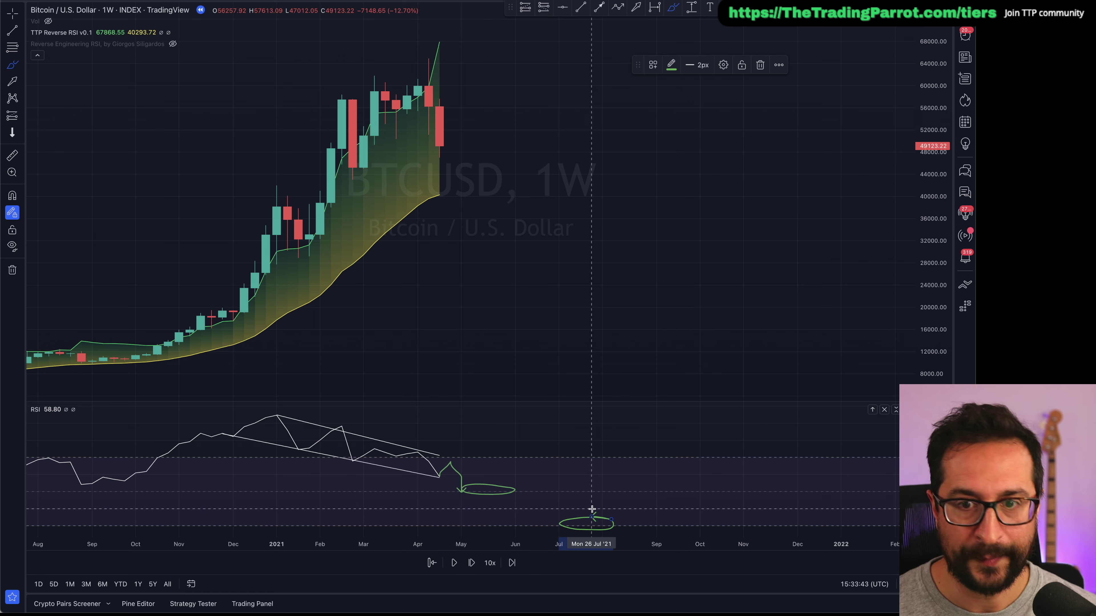
left_click(534, 512)
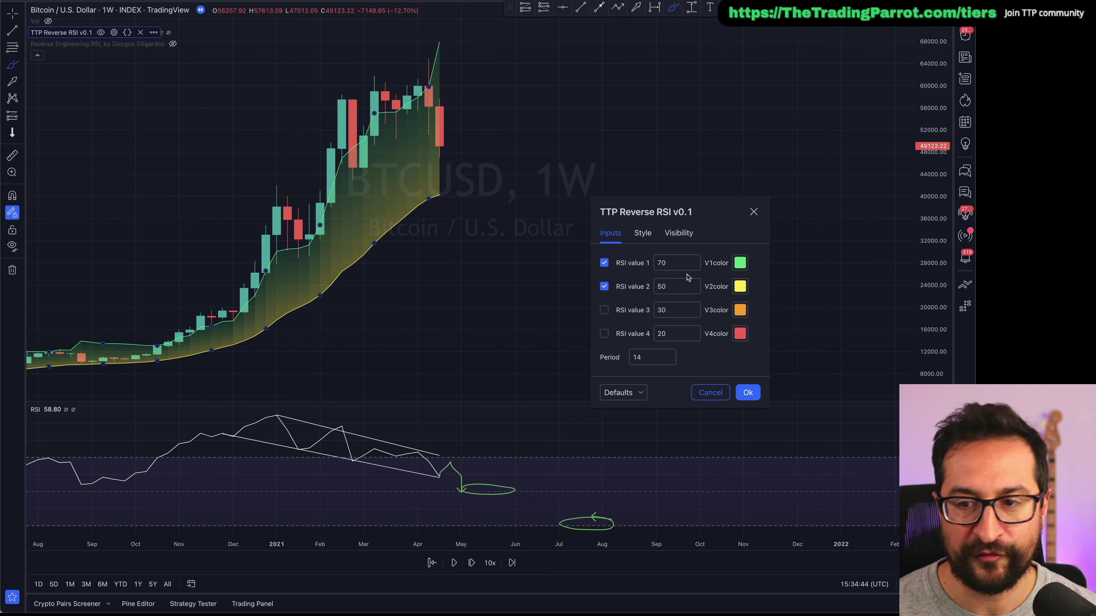
Set RSI value 1 to 50 and RSI value 2 to 40 in the TTP Reverse RSI inputs
left_click(681, 265)
type("50")
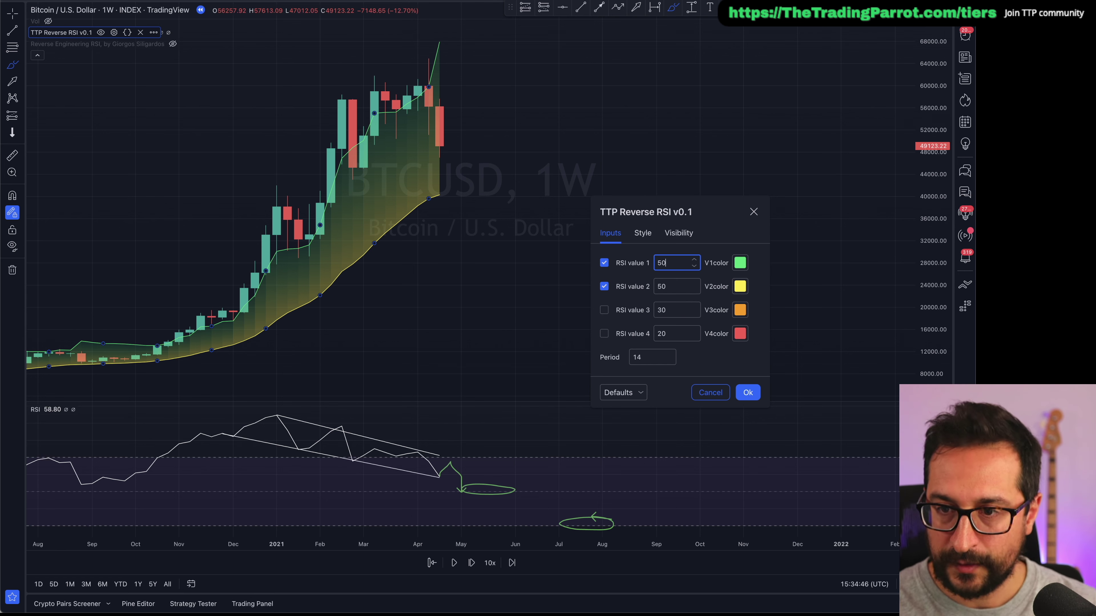
left_click(674, 288)
type("40")
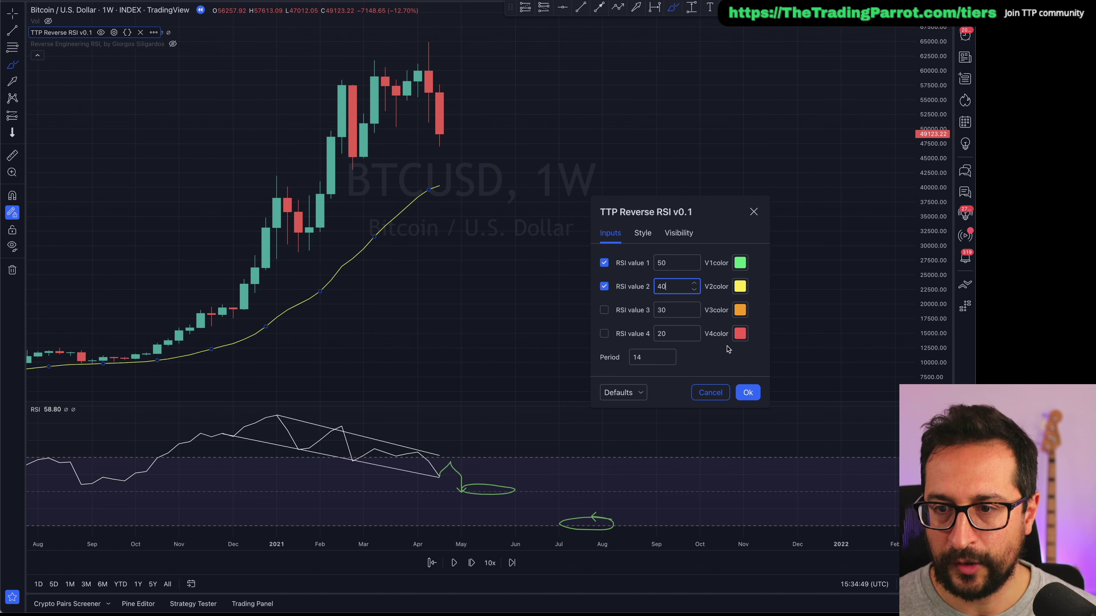
left_click(737, 367)
left_click(747, 392)
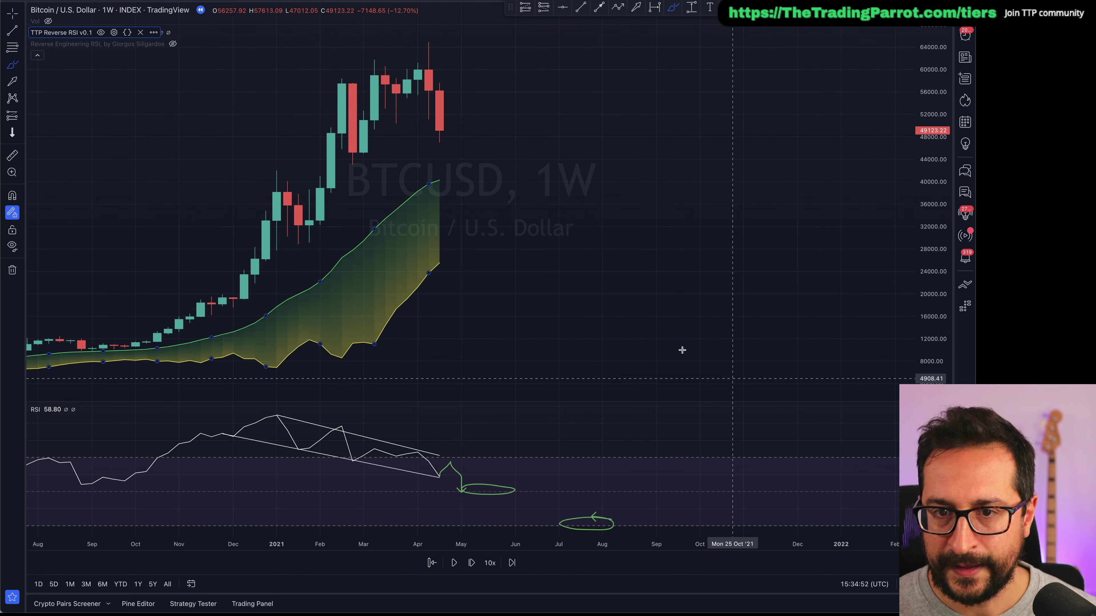
Mark the ends of both bands with horizontal lines at about 40,310 and 25,430, and advance the replay to the week of 5 July 2021
left_click(437, 180)
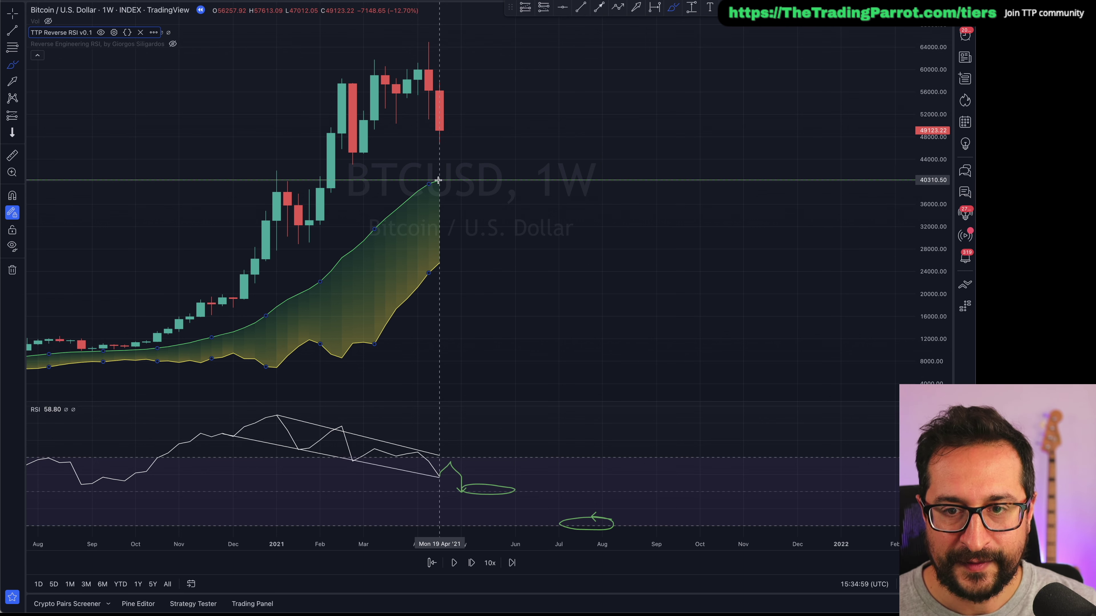
left_click(439, 263)
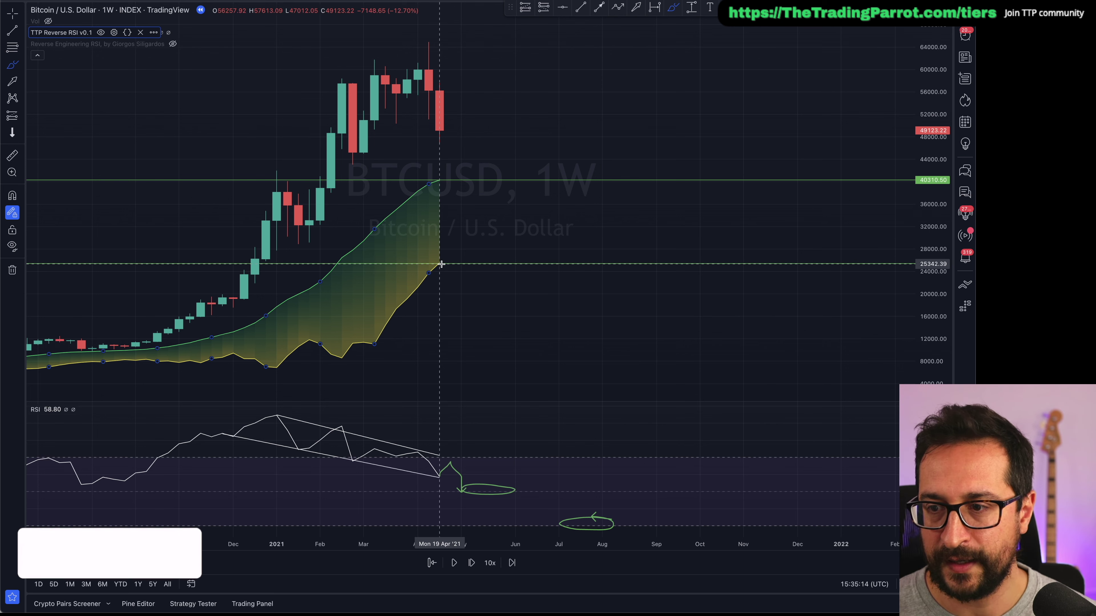
left_click(453, 562)
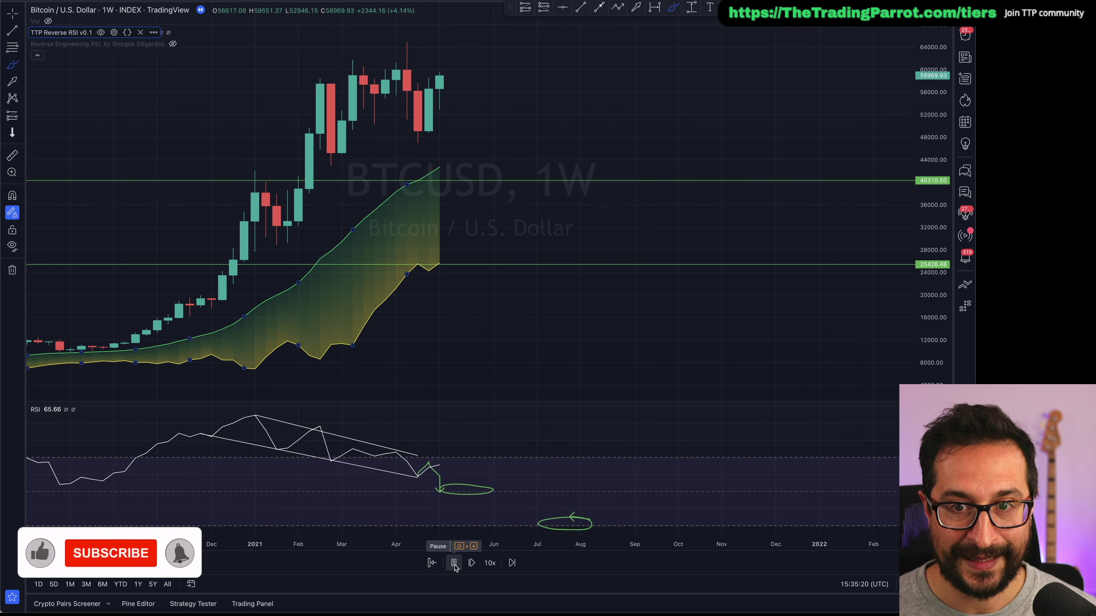
left_click(453, 563)
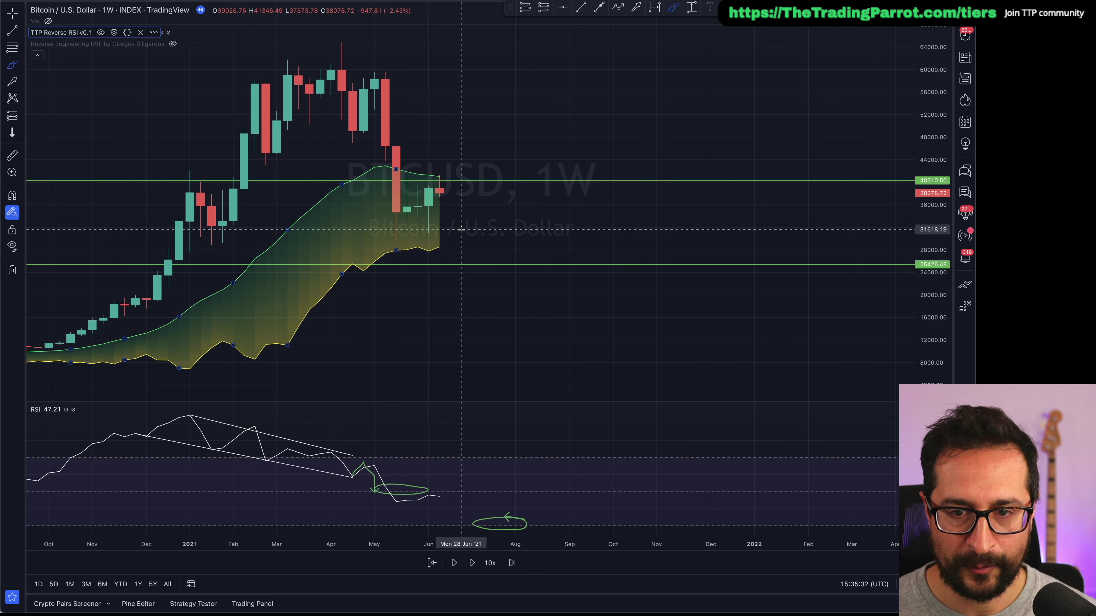
key("shift+Right")
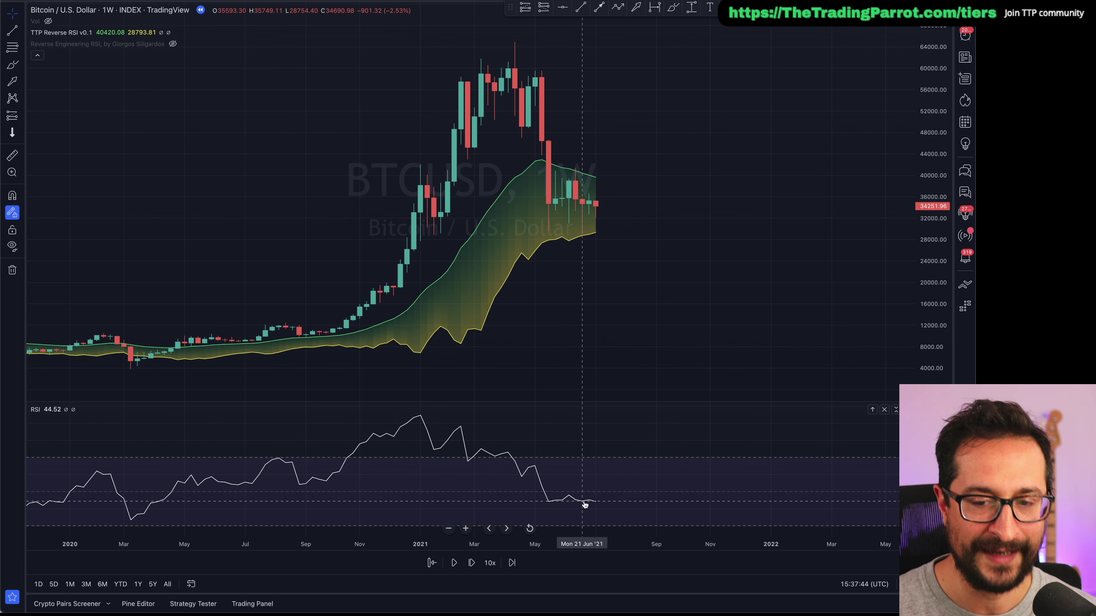
Brush the RSI decline from its January 2021 peak to 5 July 2021 and a projected rise back to the upper level
left_click_drag(616, 503, 387, 501)
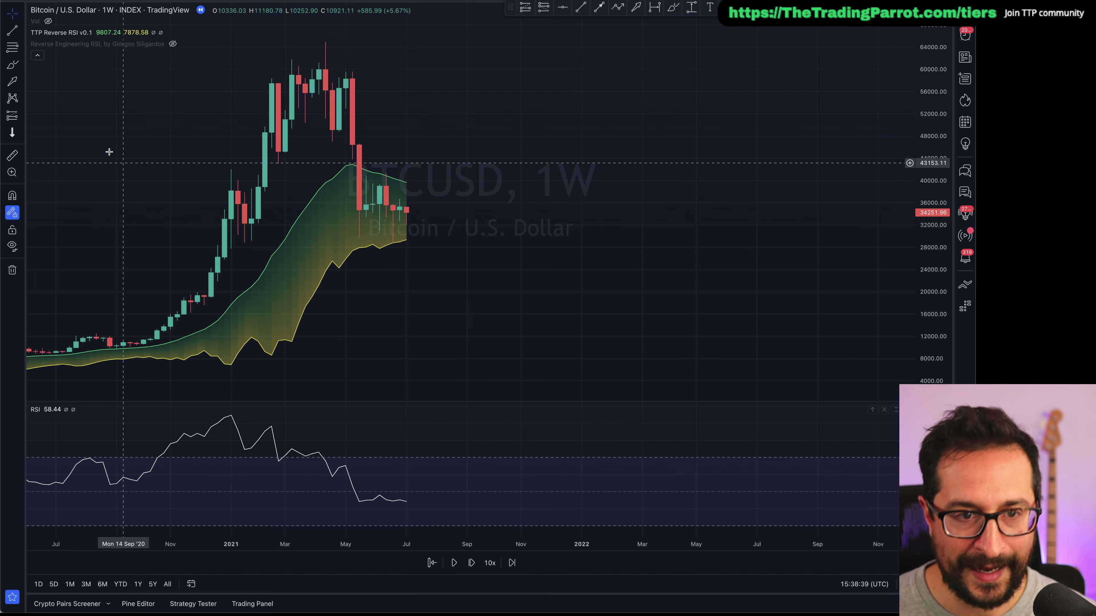
left_click(13, 65)
left_click_drag(408, 501, 436, 455)
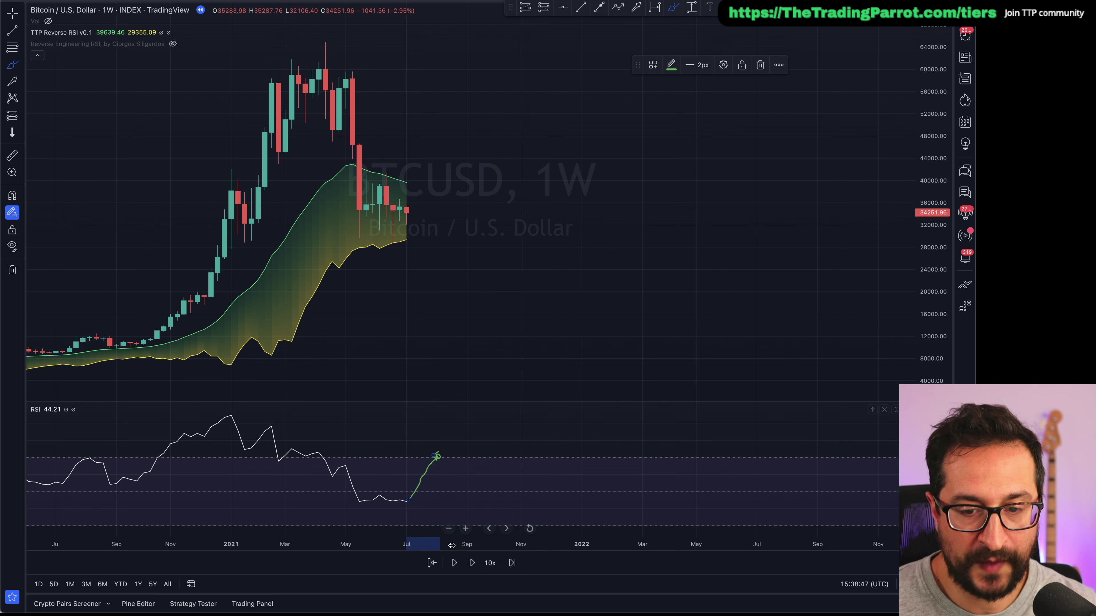
left_click_drag(226, 415, 407, 504)
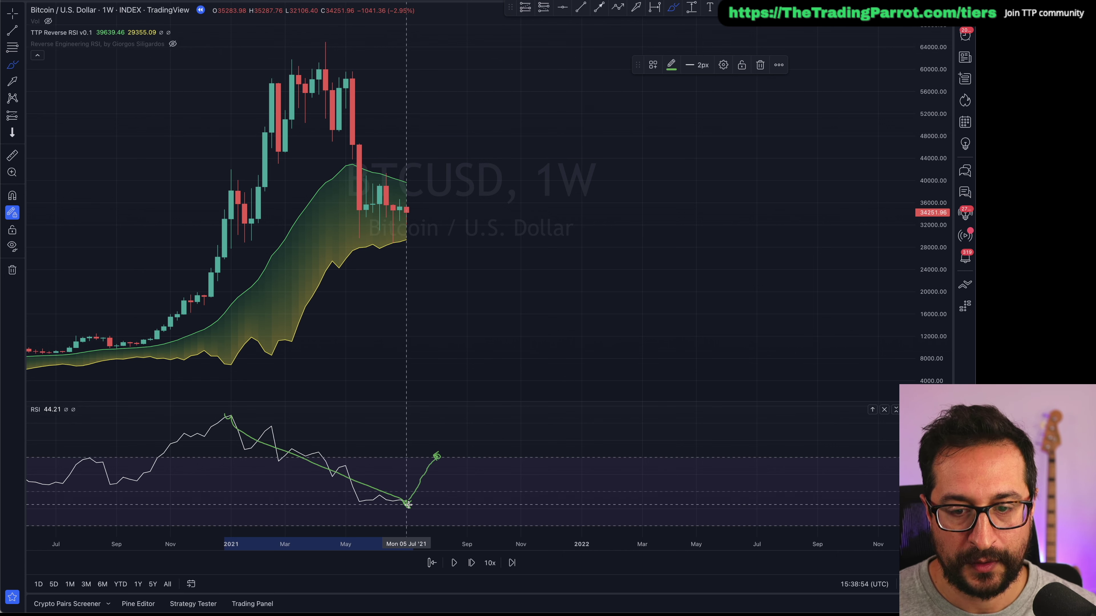
left_click_drag(407, 504, 436, 456)
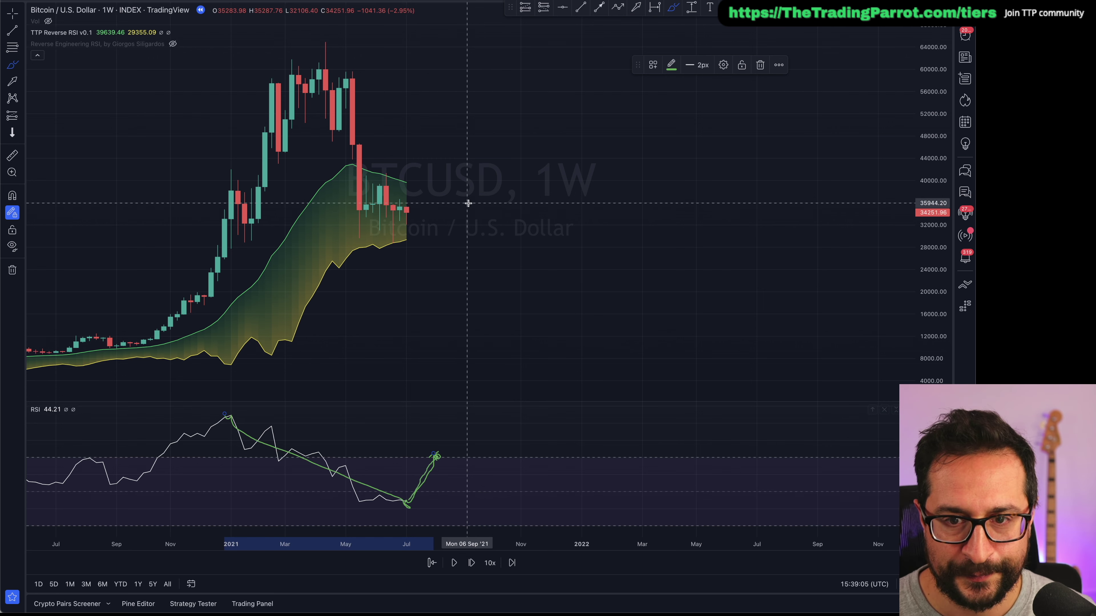
Set RSI value 1 to 70 and RSI value 2 to 60 in the TTP Reverse RSI inputs
double_click(62, 35)
double_click(493, 260)
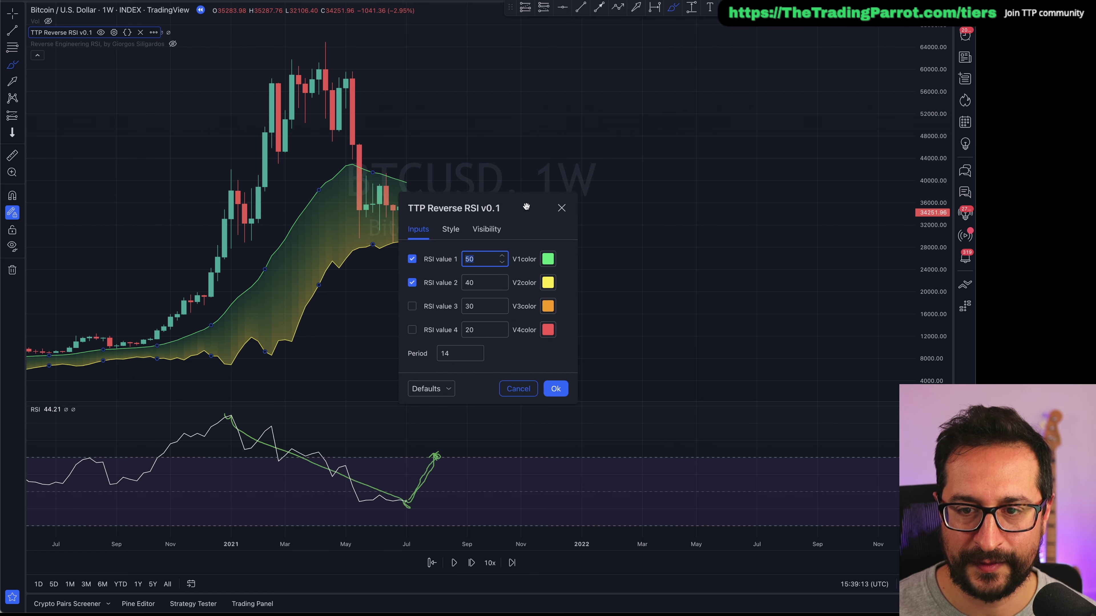
left_click_drag(526, 206, 672, 190)
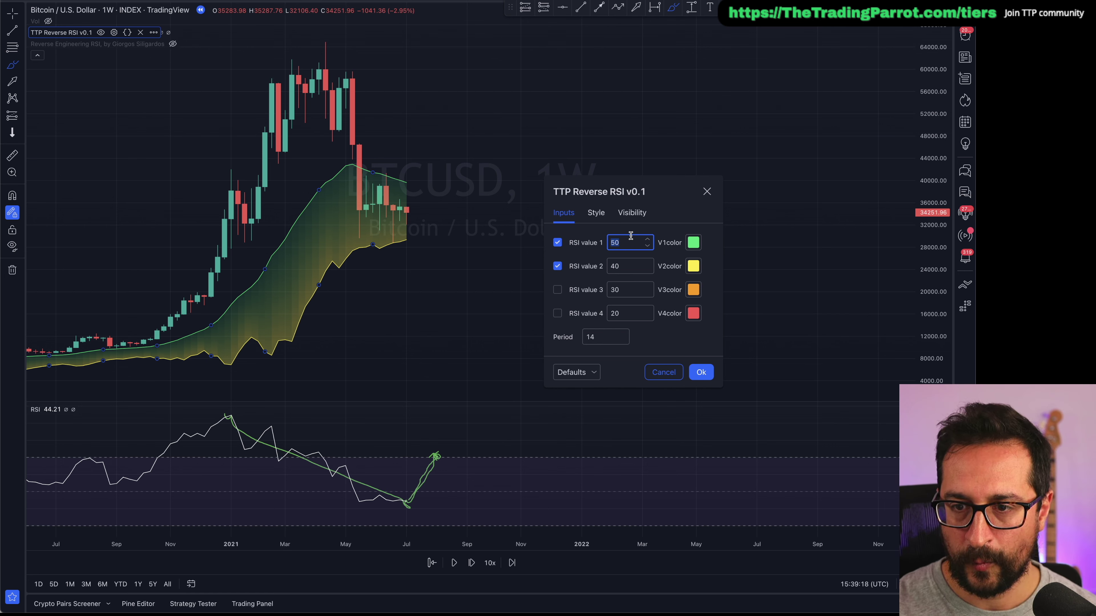
type("7")
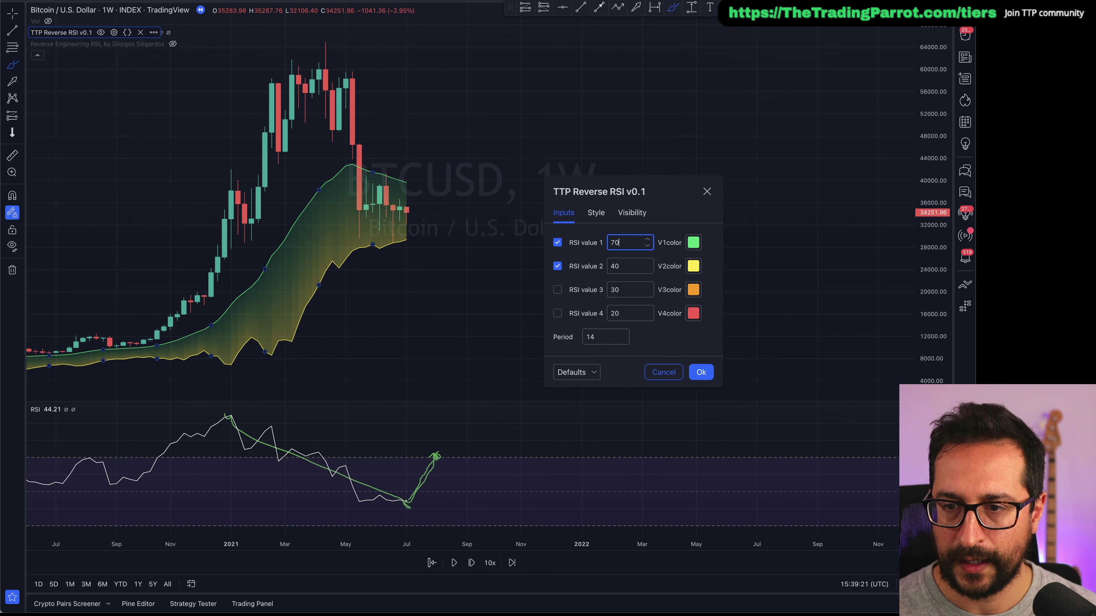
key("Tab")
key("Tab")
type("60")
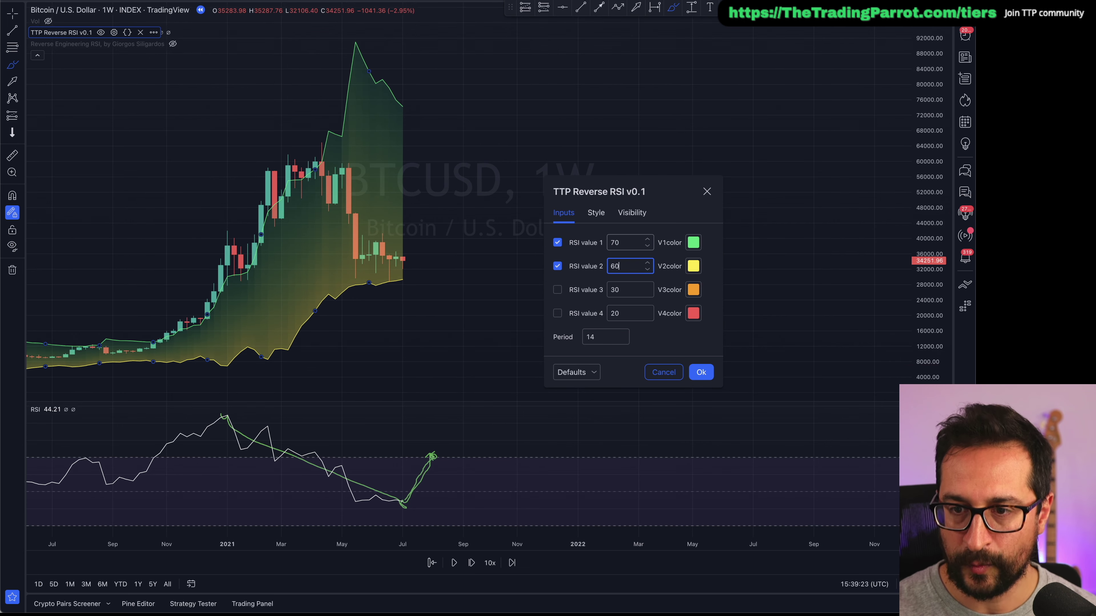
left_click(692, 215)
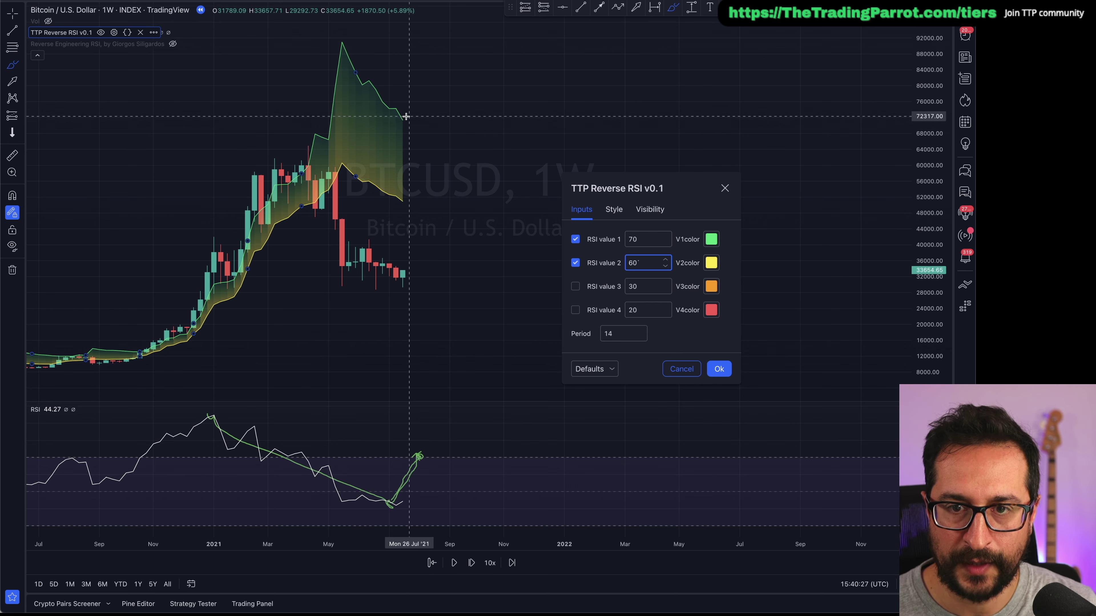
Mark the ends of the RSI 70 and 60 bands with horizontal lines at about 71,600 and 50,850, and play the replay from 19 July 2021
left_click(403, 119)
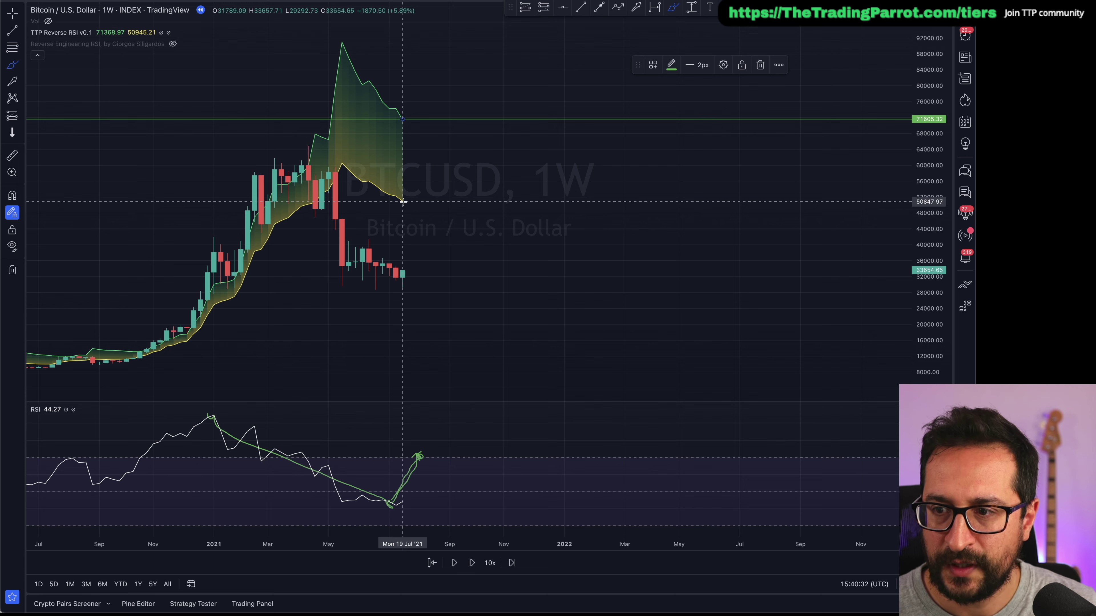
left_click(403, 201)
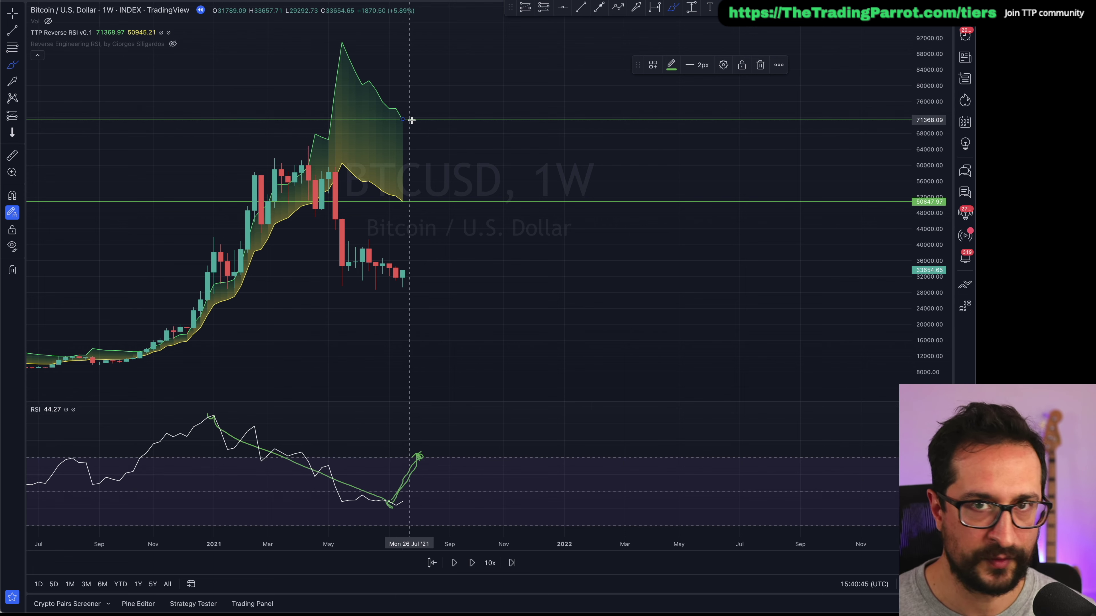
left_click(454, 562)
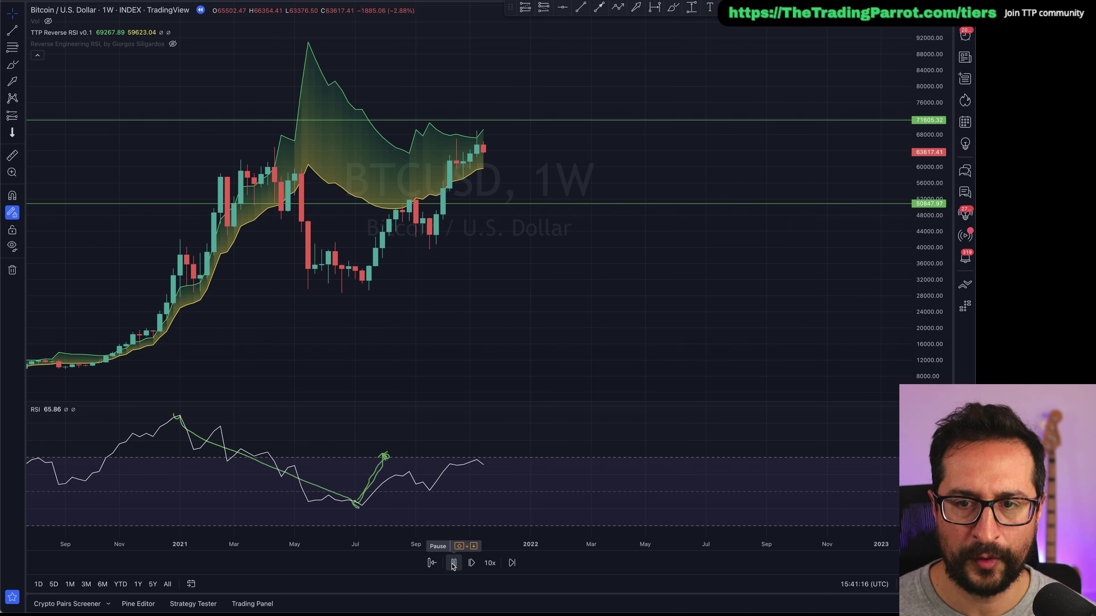
Pause the replay and draw a falling RSI trend line from the January 2021 peak to late 2022
left_click(454, 563)
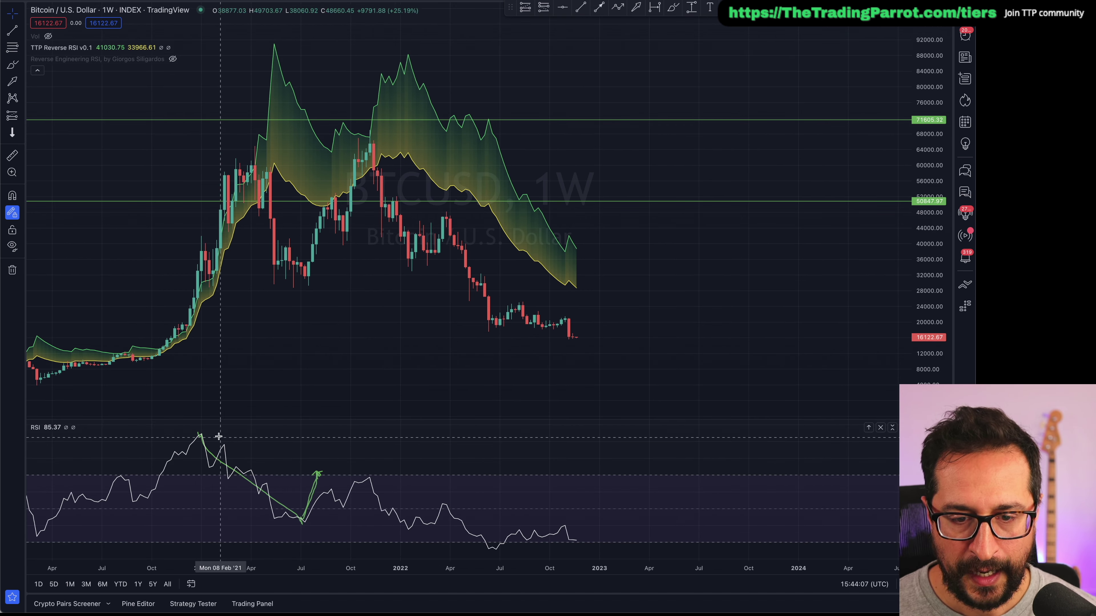
key("alt+t")
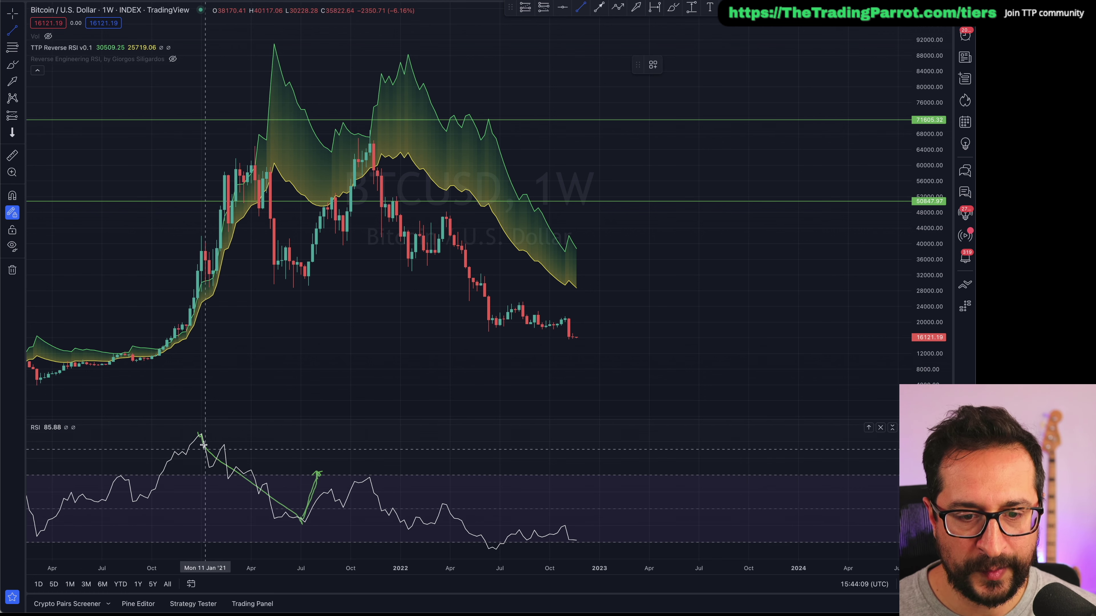
left_click(201, 433)
left_click(592, 540)
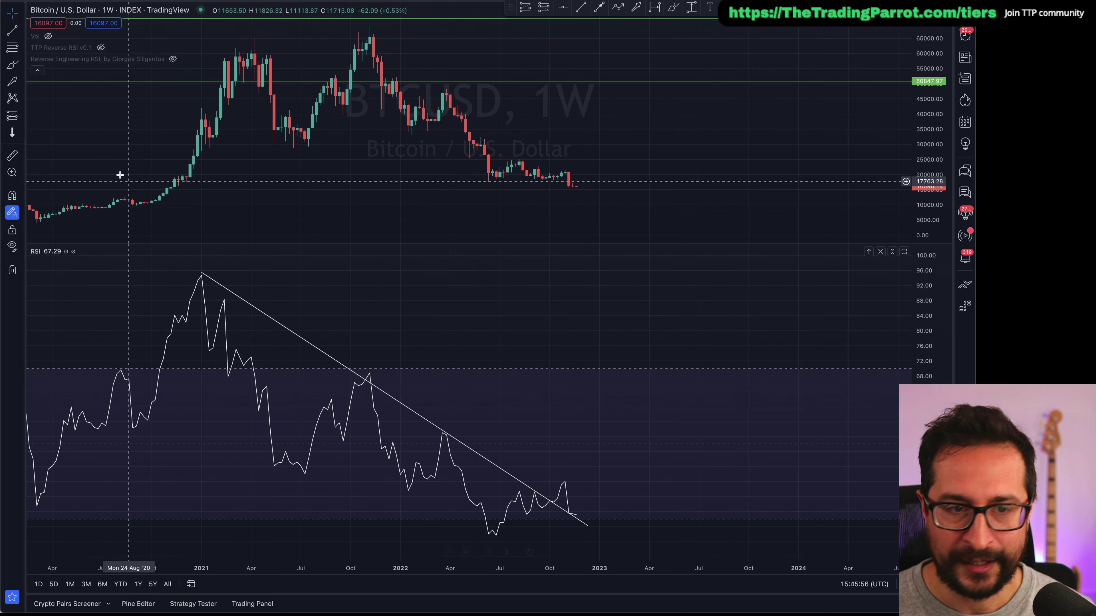
Draw a rising RSI trend line from the June 2022 low to late November 2022
key("alt+t")
left_click(500, 537)
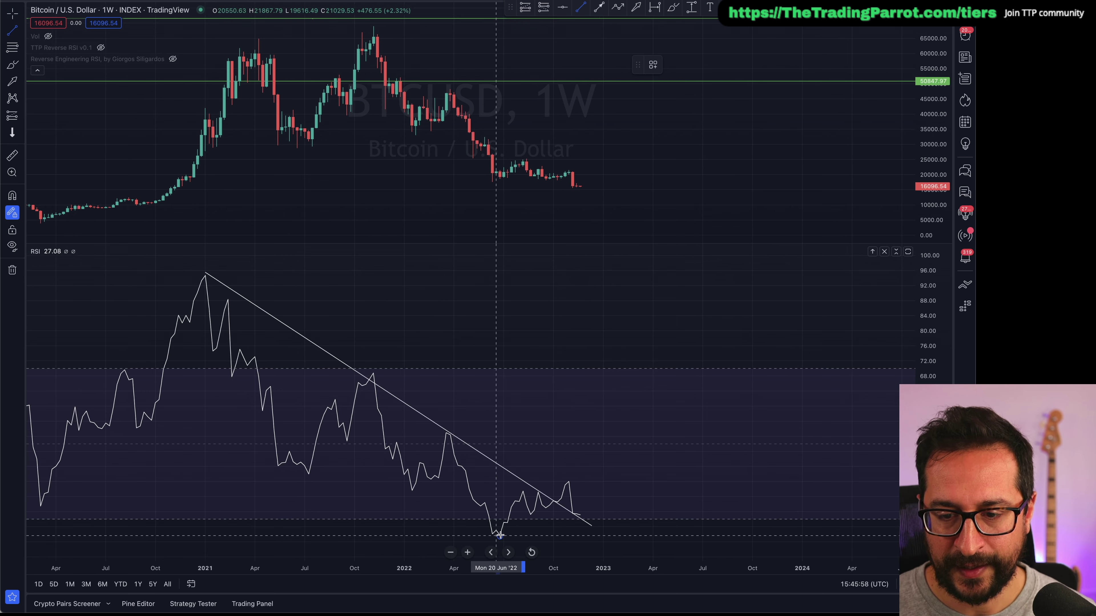
left_click(583, 514)
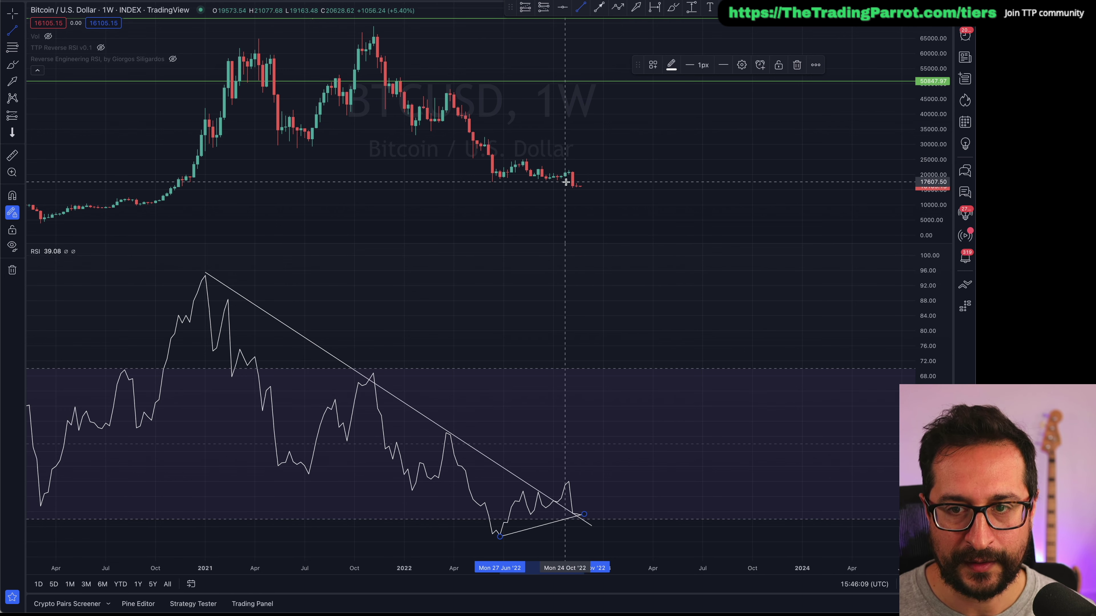
Brush arrows along the price falls from the November 2021 and March 2022 highs, plus a projected drop and floor at about 9,000
left_click(12, 64)
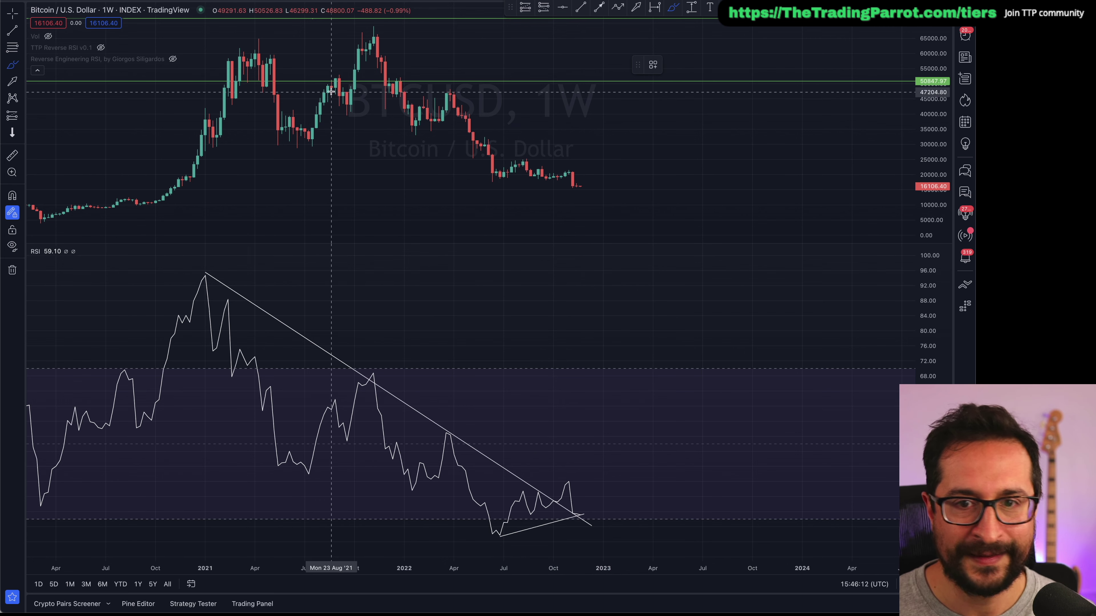
mouse_move(371, 34)
left_mouse_down()
mouse_move(410, 134)
mouse_move(455, 97)
mouse_move(497, 183)
left_mouse_up()
mouse_move(572, 172)
left_mouse_down()
mouse_move(588, 207)
mouse_move(634, 205)
left_mouse_up()
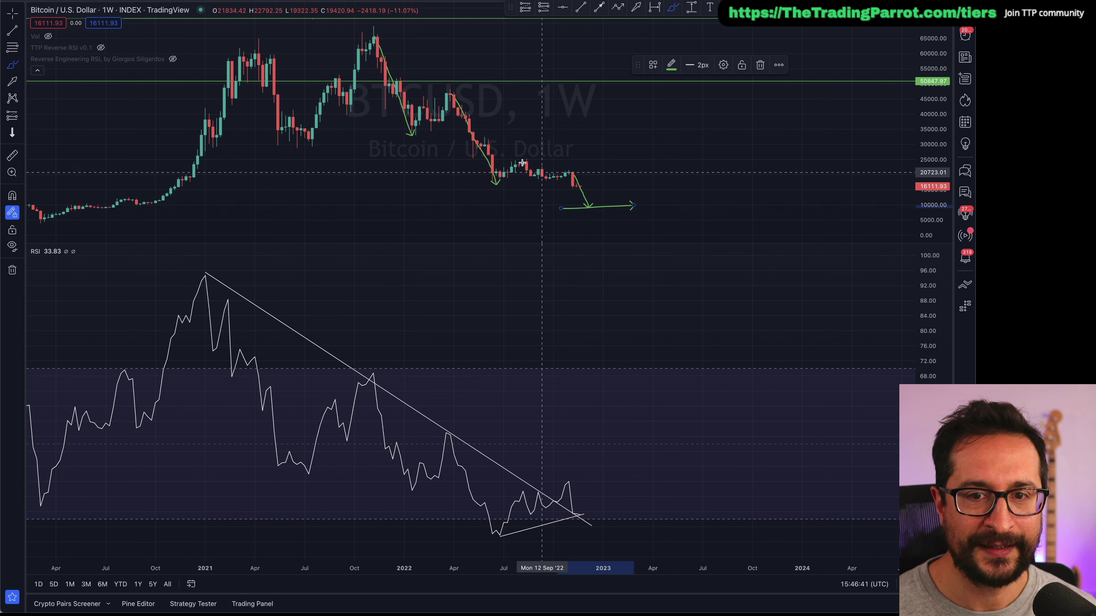
Brush the July to November 2021 rally with its September pullback, and a hypothetical arc from the November decline above the 71,605 line
left_click_drag(359, 49, 324, 85)
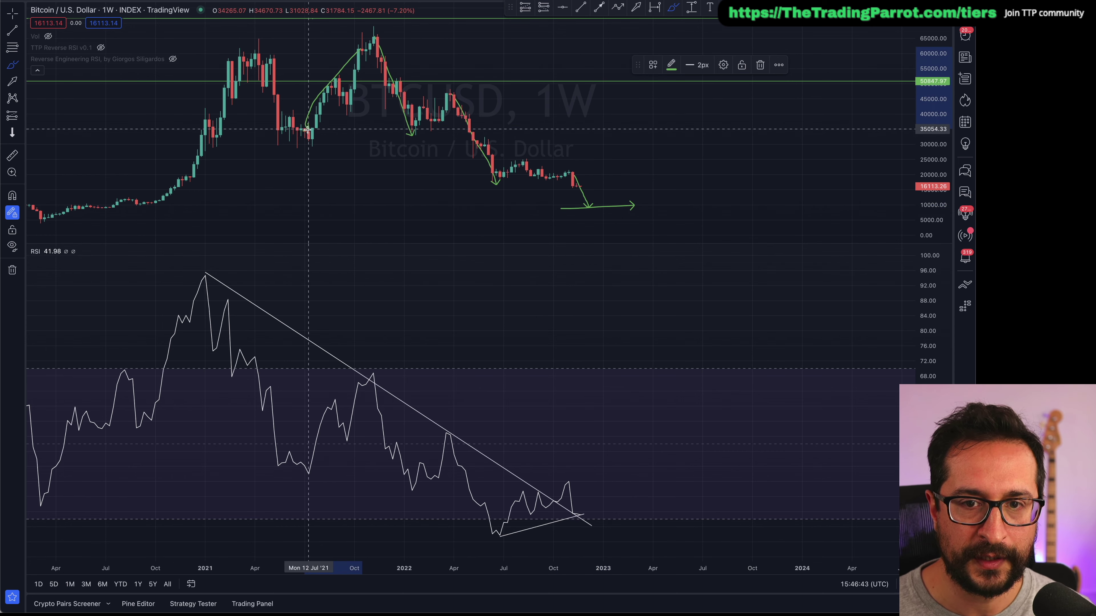
key("Delete")
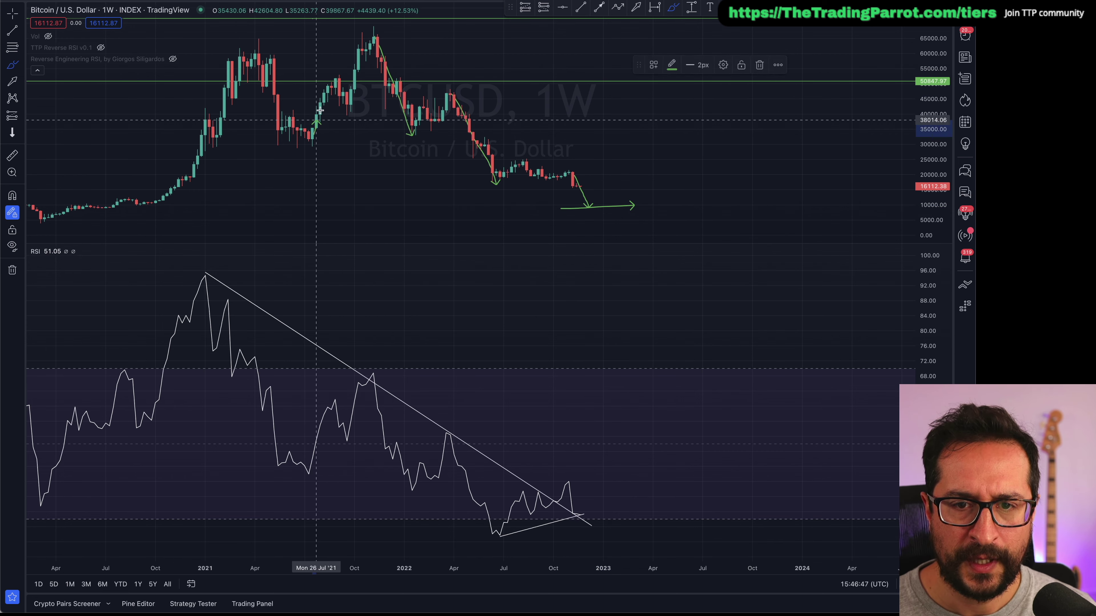
mouse_move(315, 127)
left_mouse_down()
mouse_move(330, 80)
mouse_move(357, 113)
left_mouse_up()
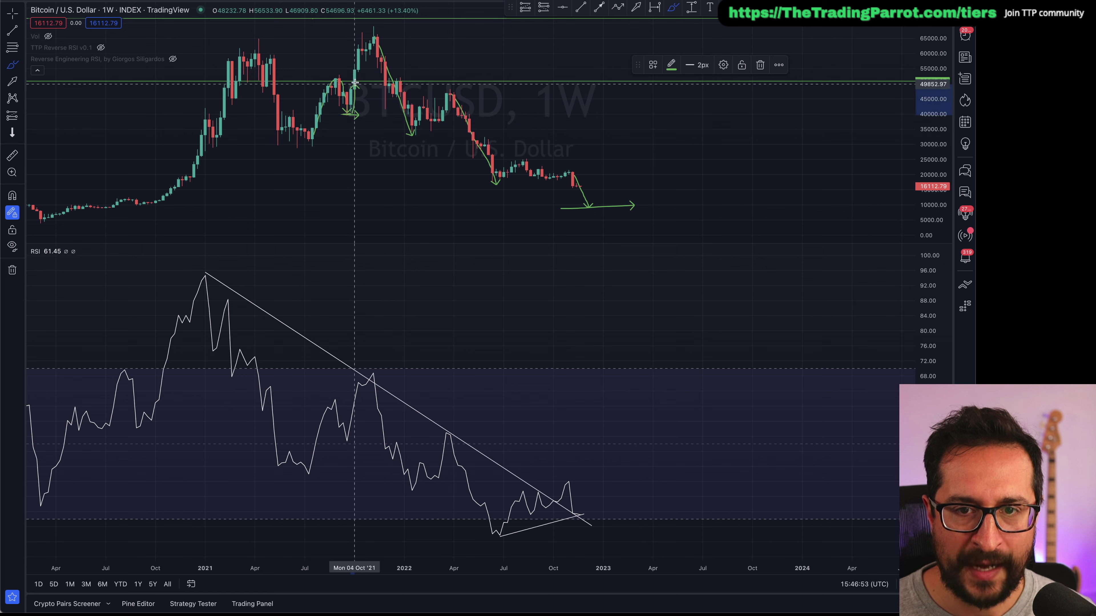
mouse_move(356, 73)
left_mouse_down()
mouse_move(373, 35)
mouse_move(380, 60)
mouse_move(396, 60)
left_mouse_up()
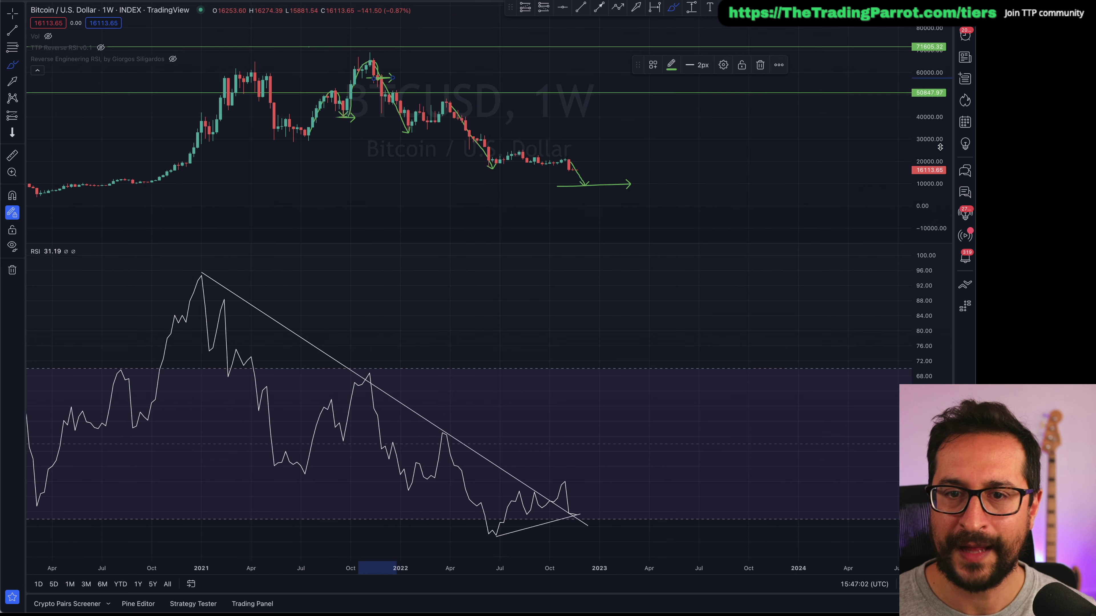
mouse_move(378, 76)
left_mouse_down()
mouse_move(402, 20)
mouse_move(409, 54)
mouse_move(427, 51)
left_mouse_up()
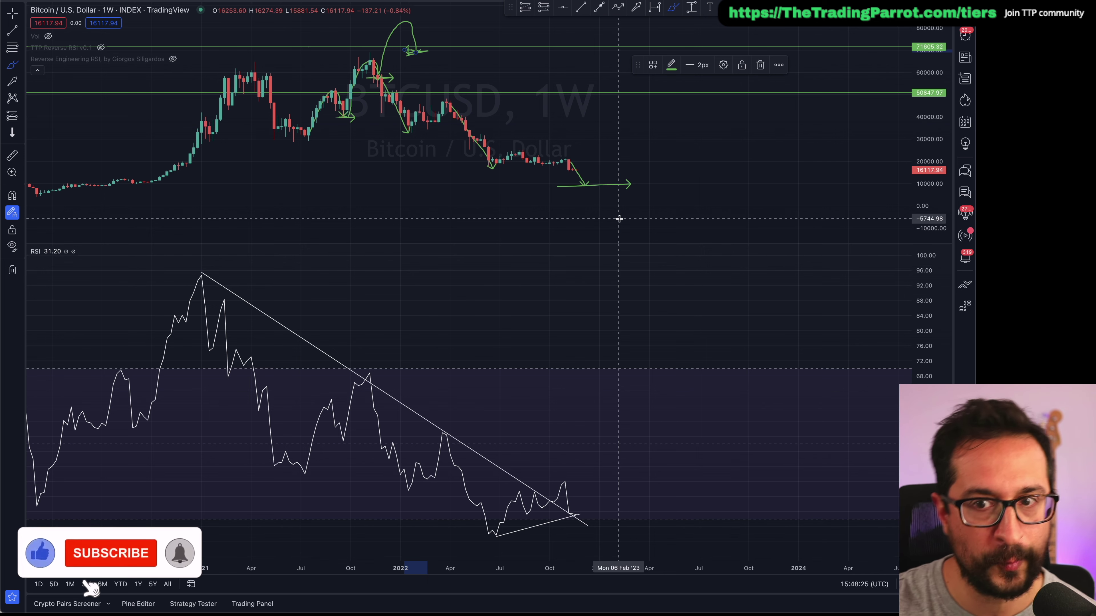
Open the TTP Reverse RSI inputs and enable RSI value 3 and RSI value 4
double_click(611, 92)
left_click_drag(520, 228, 658, 269)
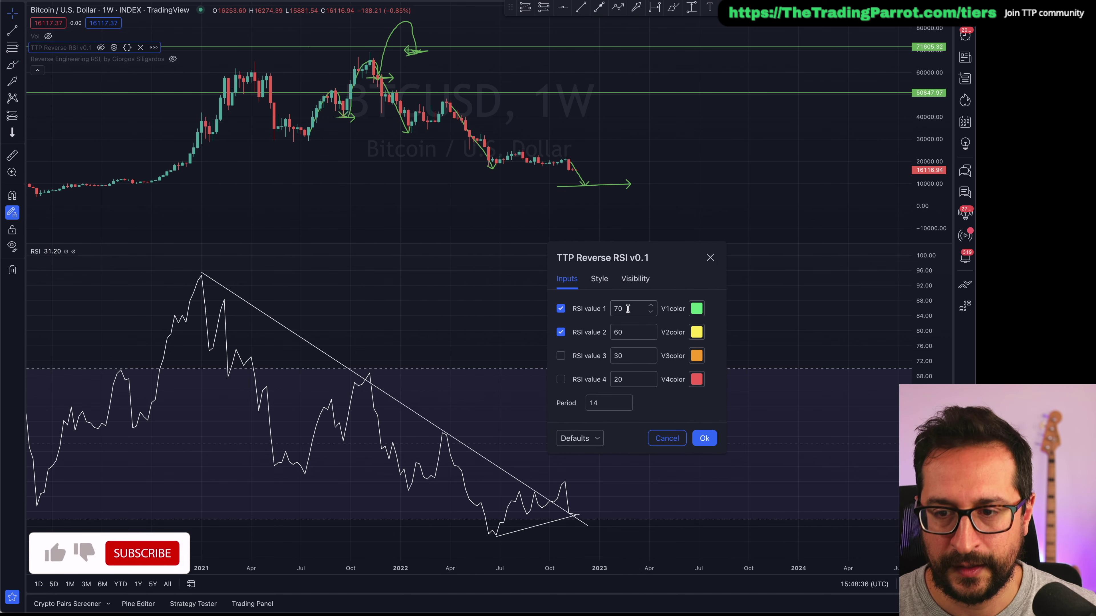
left_click(560, 356)
Set RSI values 1 to 4 to 90, 70, 50 and 40, and show the indicator on the chart
left_click(629, 310)
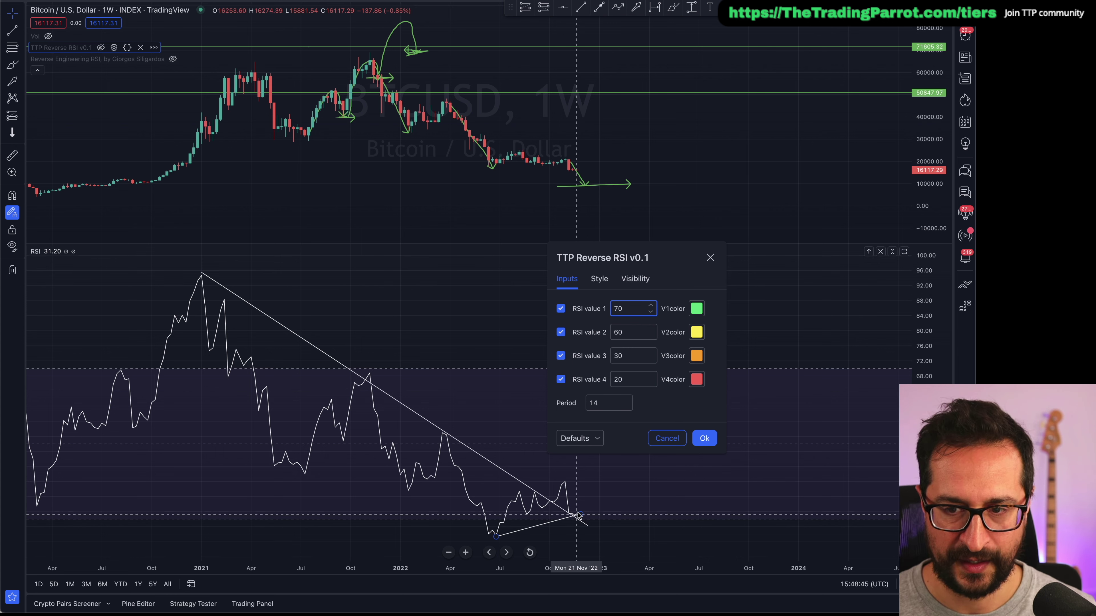
left_click(594, 308)
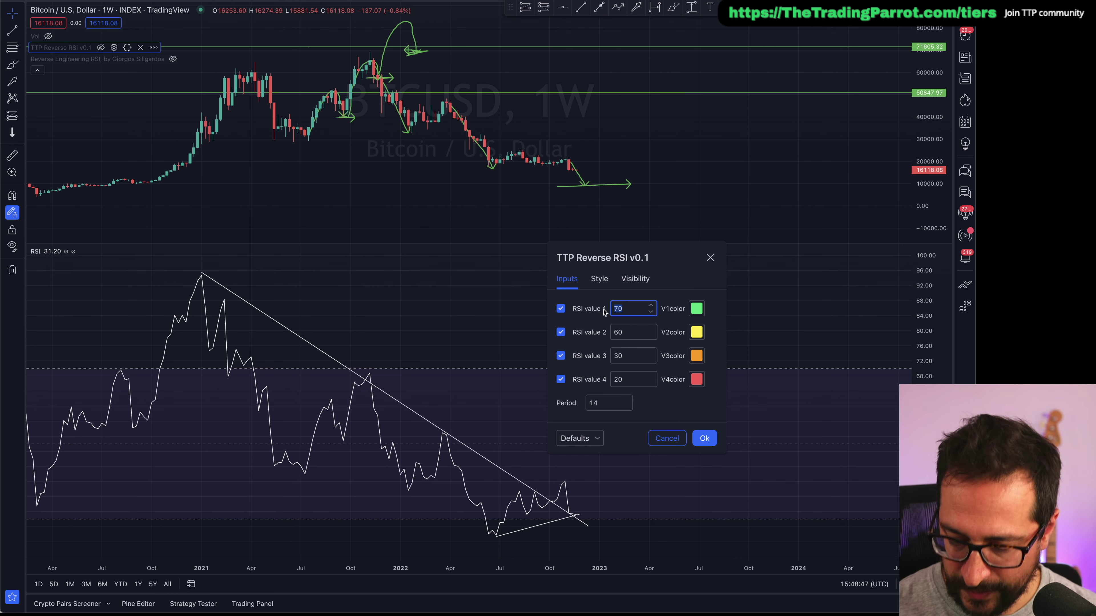
type("90")
key("Tab")
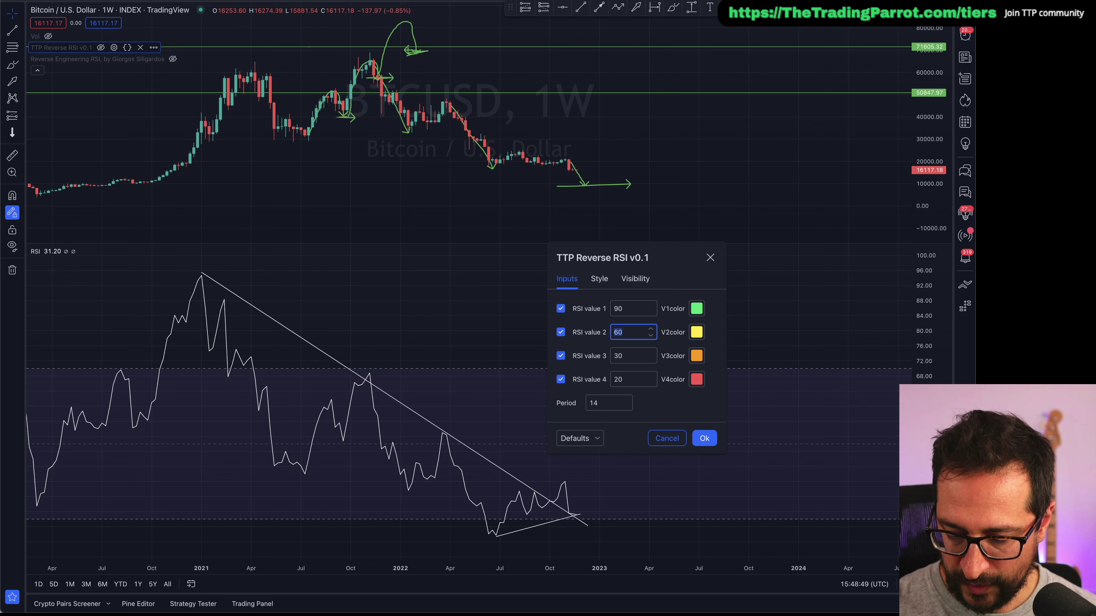
type("70")
key("Tab")
key("Tab")
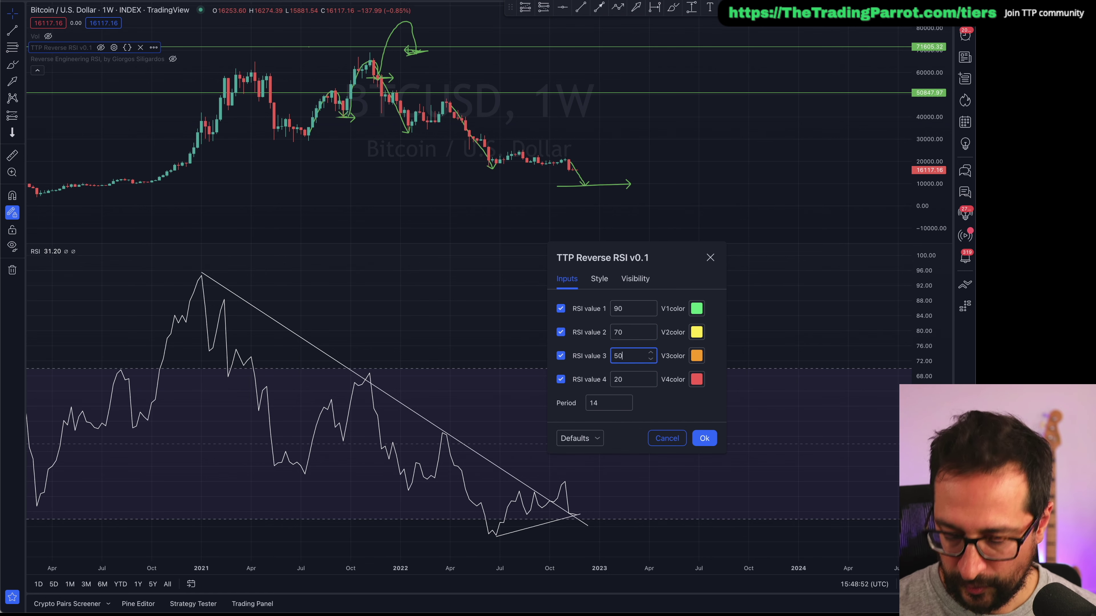
key("Tab")
type("40")
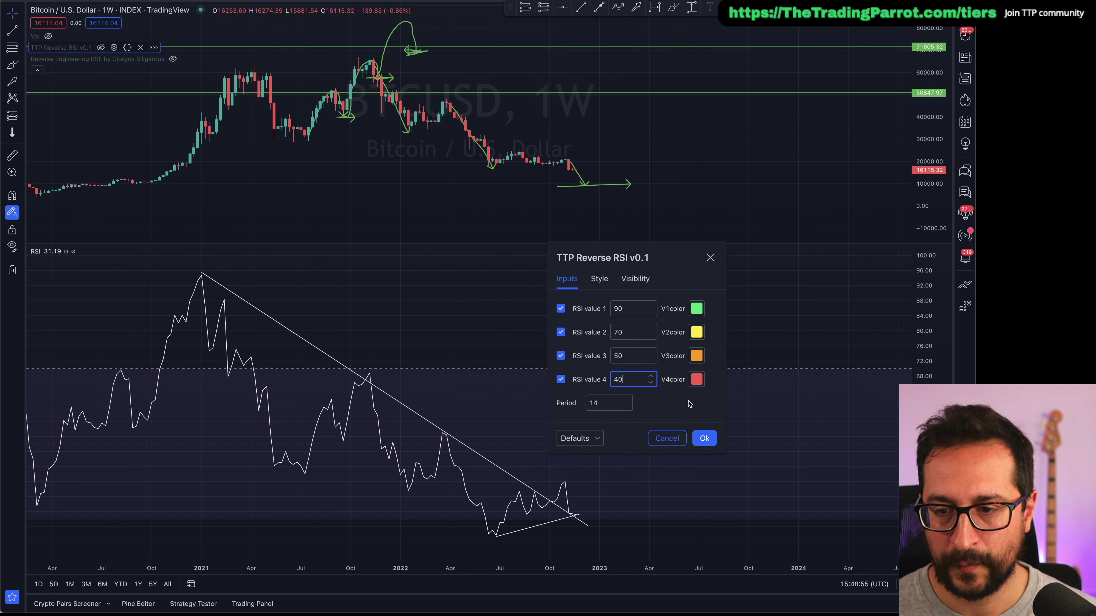
left_click(704, 438)
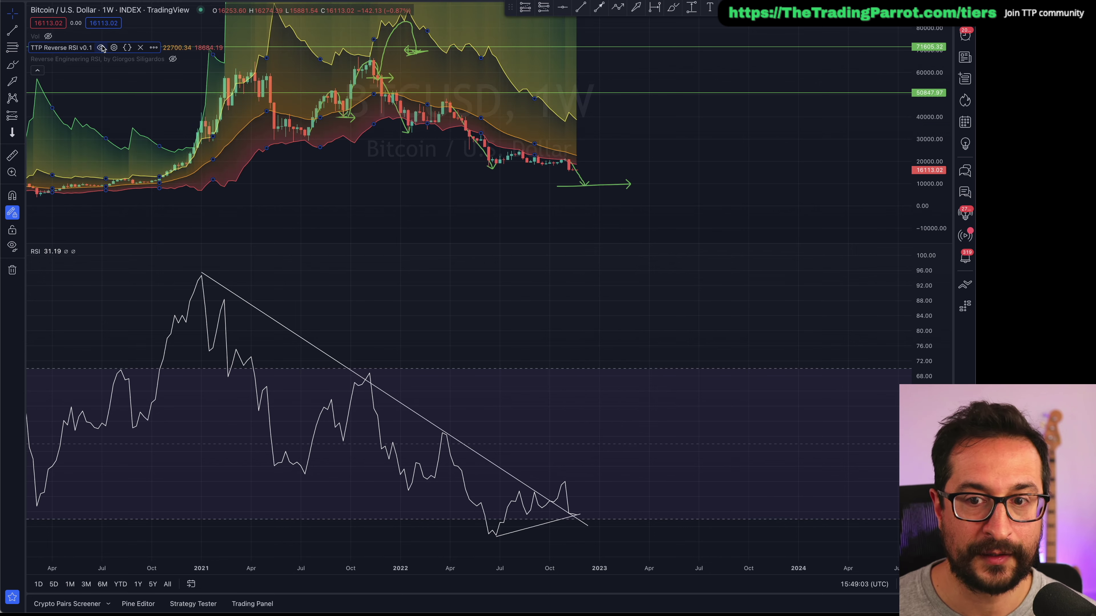
Shrink the RSI pane to enlarge the price chart and review the TTP Reverse RSI inputs against the latest bands
left_click_drag(819, 245, 800, 520)
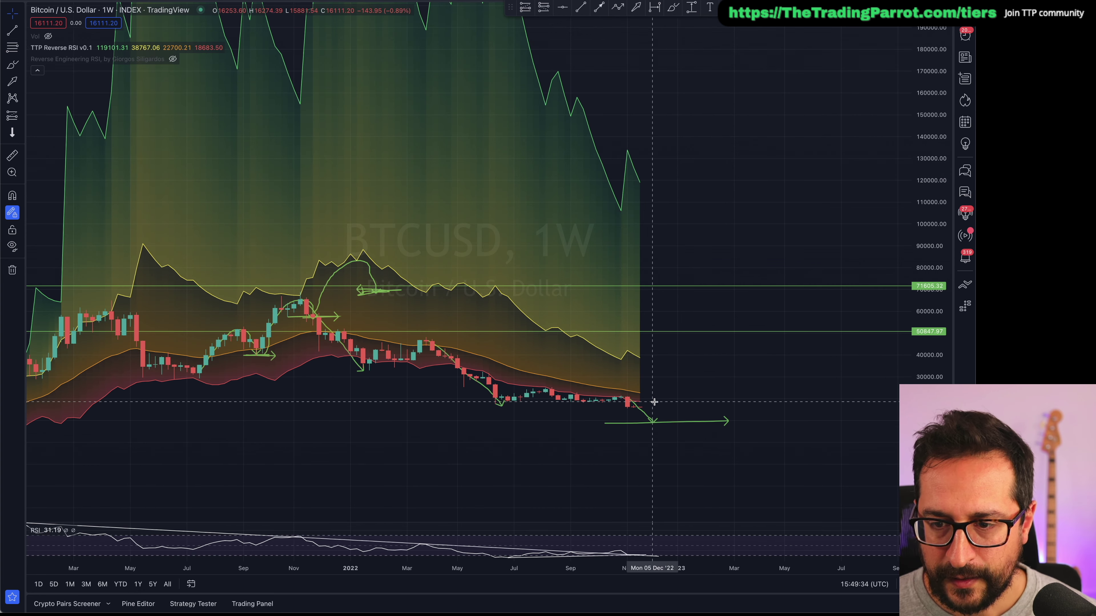
double_click(536, 332)
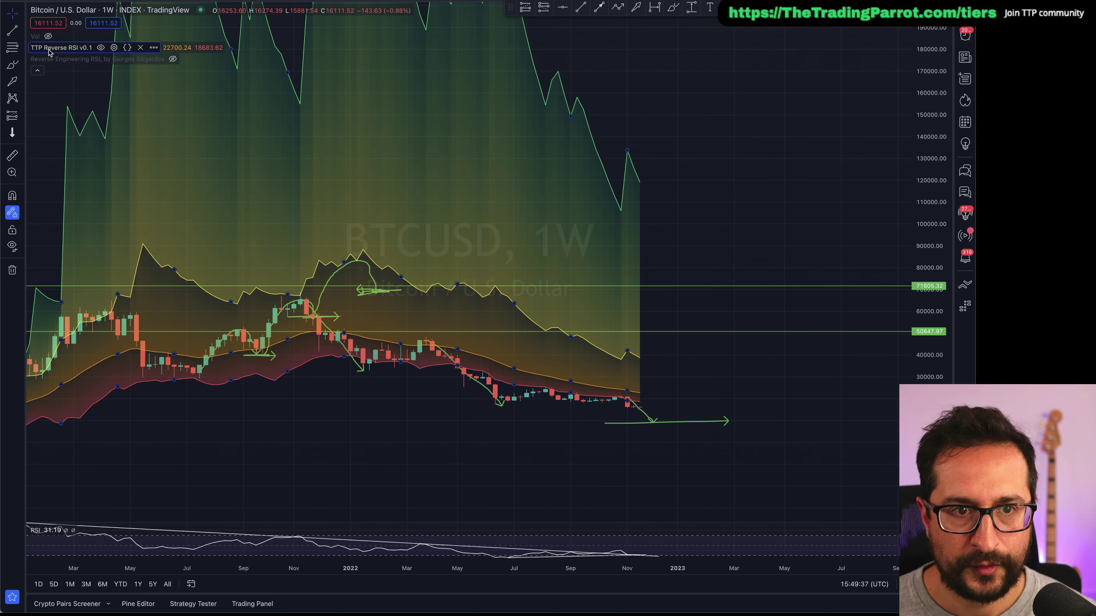
left_click_drag(537, 210, 834, 65)
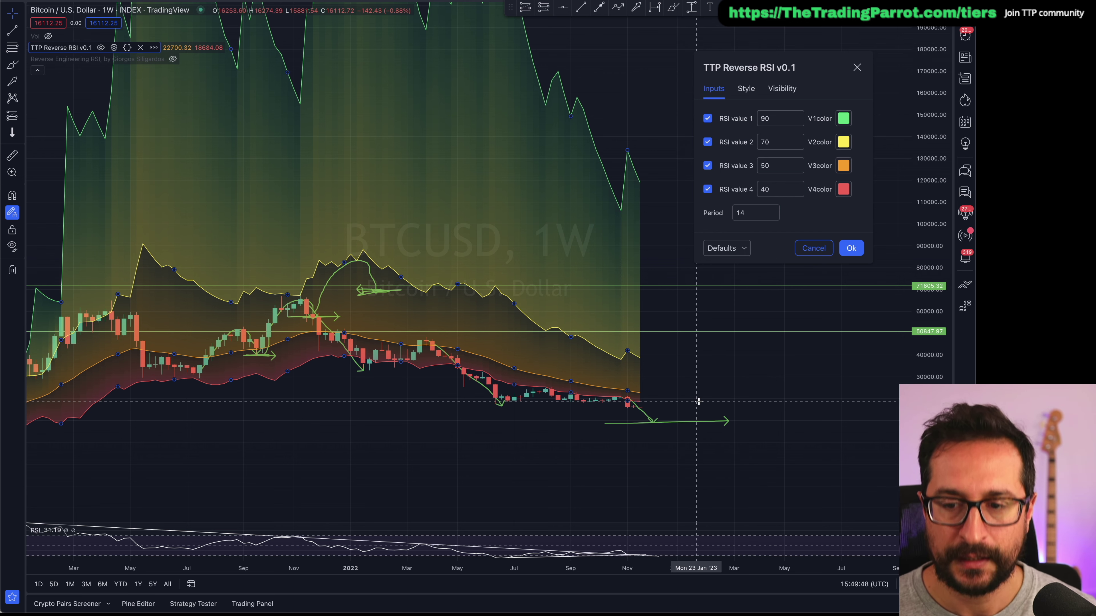
key("Escape")
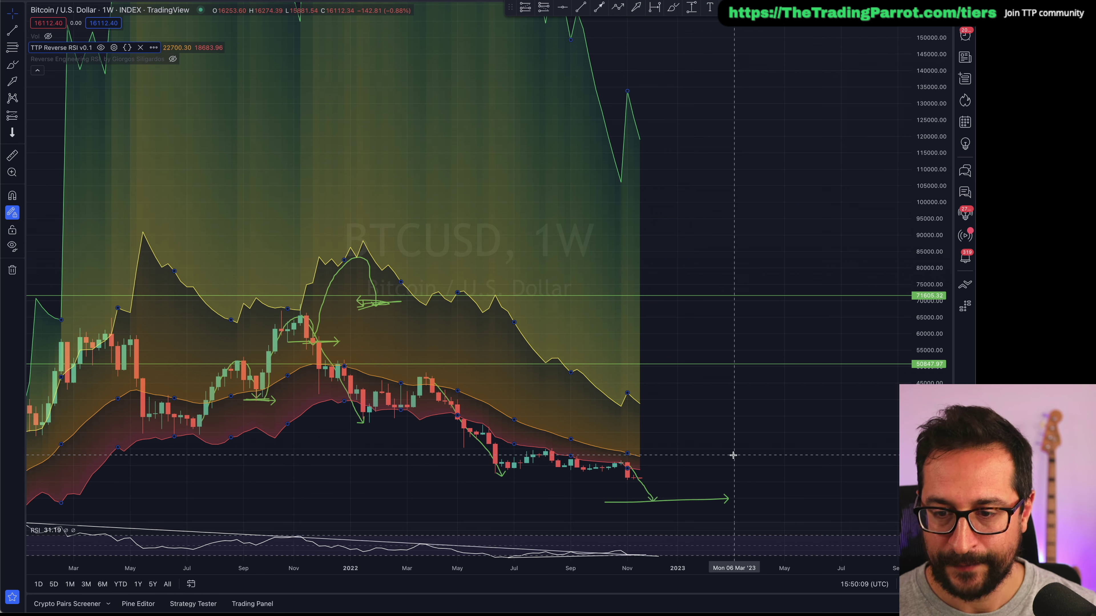
Place the TTP Reverse RSI inputs beside the bands and compare RSI value 1 with the green band's latest price
double_click(75, 48)
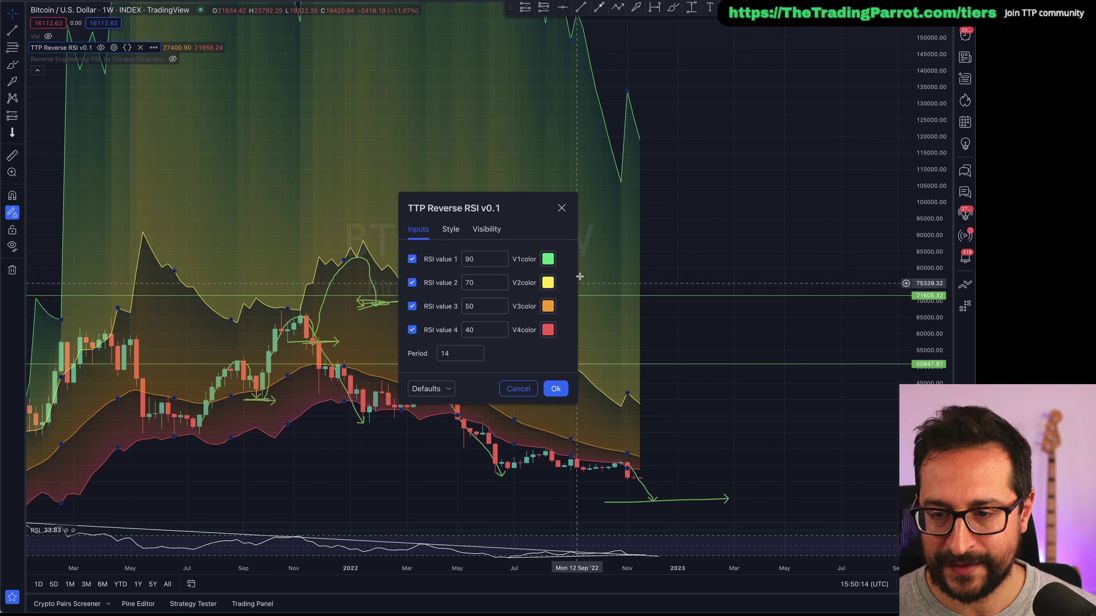
left_click_drag(496, 203, 784, 136)
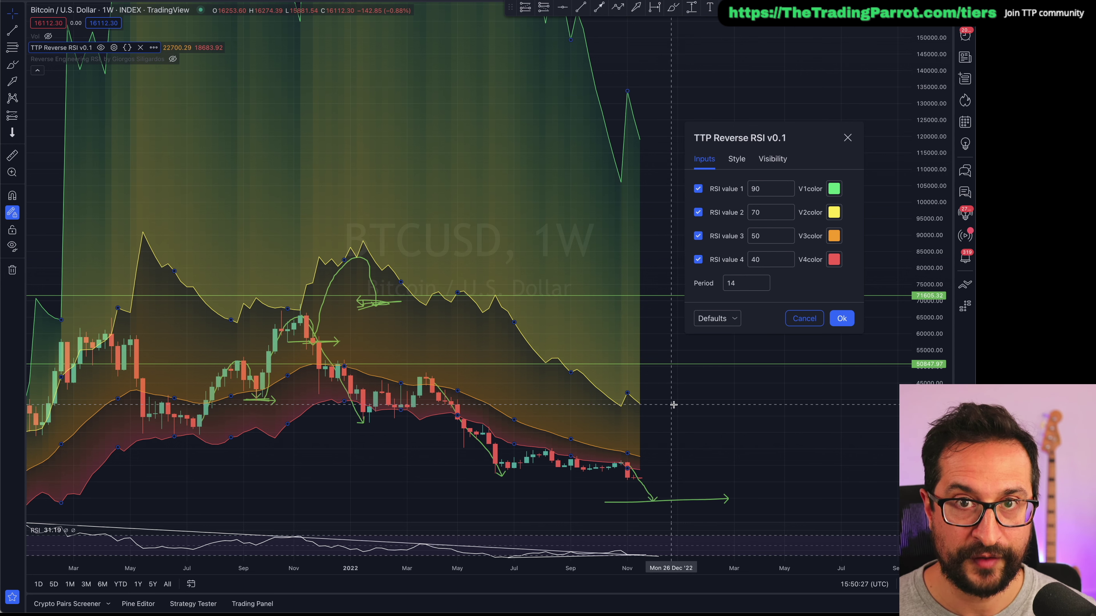
left_click(769, 188)
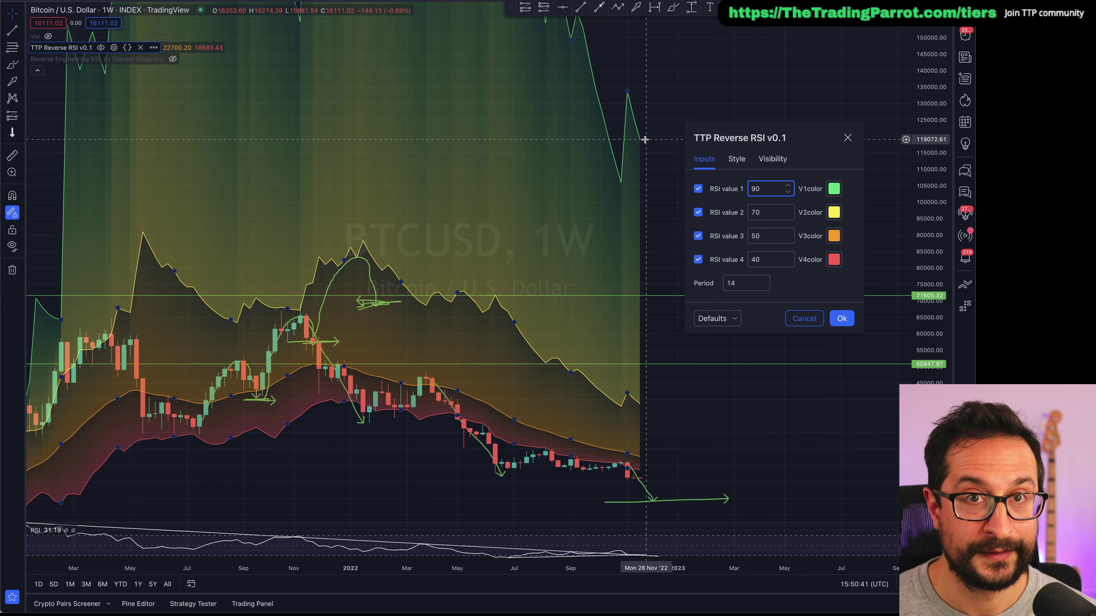
key("Return")
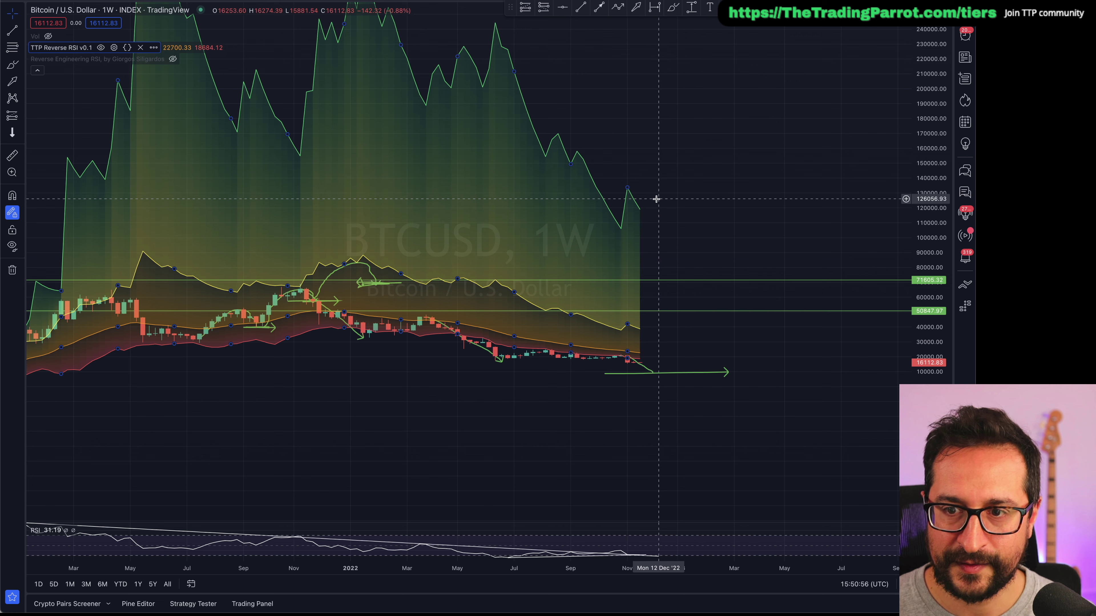
Brush the green band's projected decline into 2023, a sideways price path near 16,000, and a price rise meeting the band at about 103,000
left_click(13, 64)
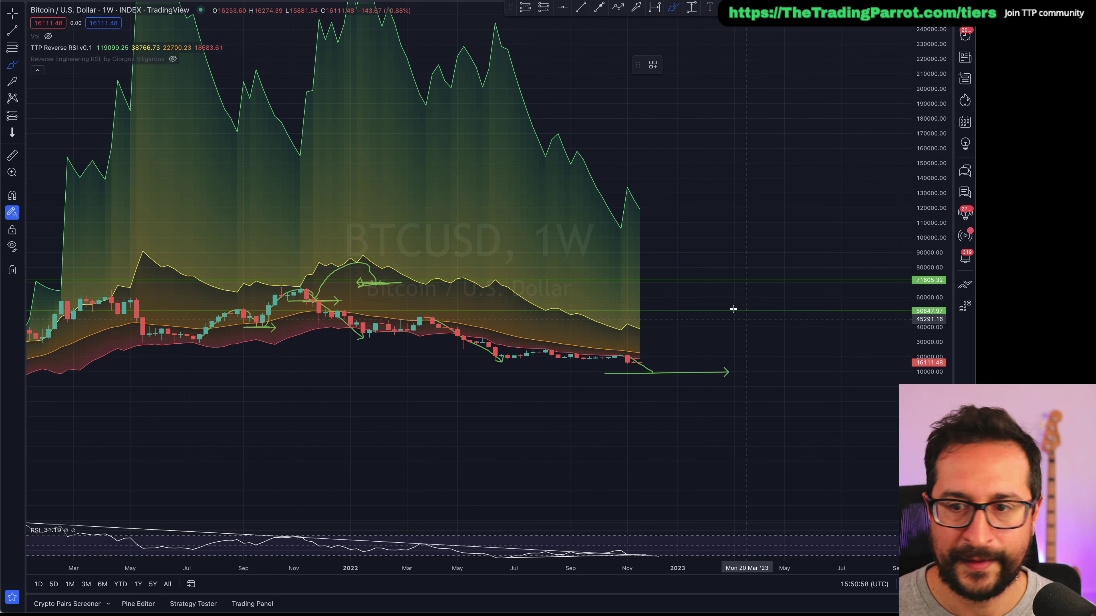
left_click_drag(641, 210, 722, 258)
left_click_drag(641, 360, 746, 364)
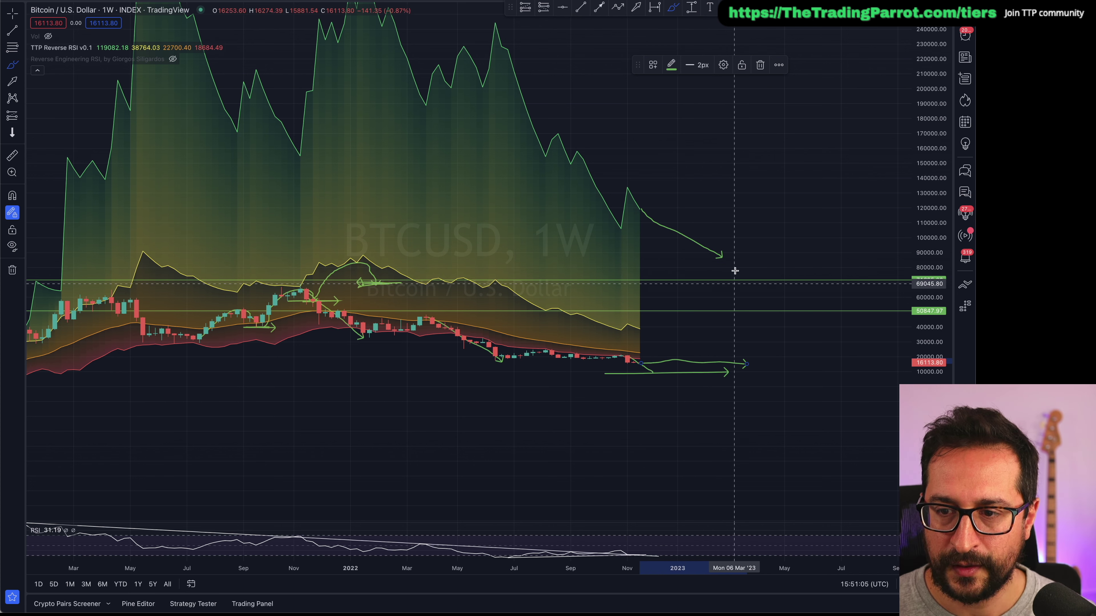
left_click_drag(728, 262, 763, 295)
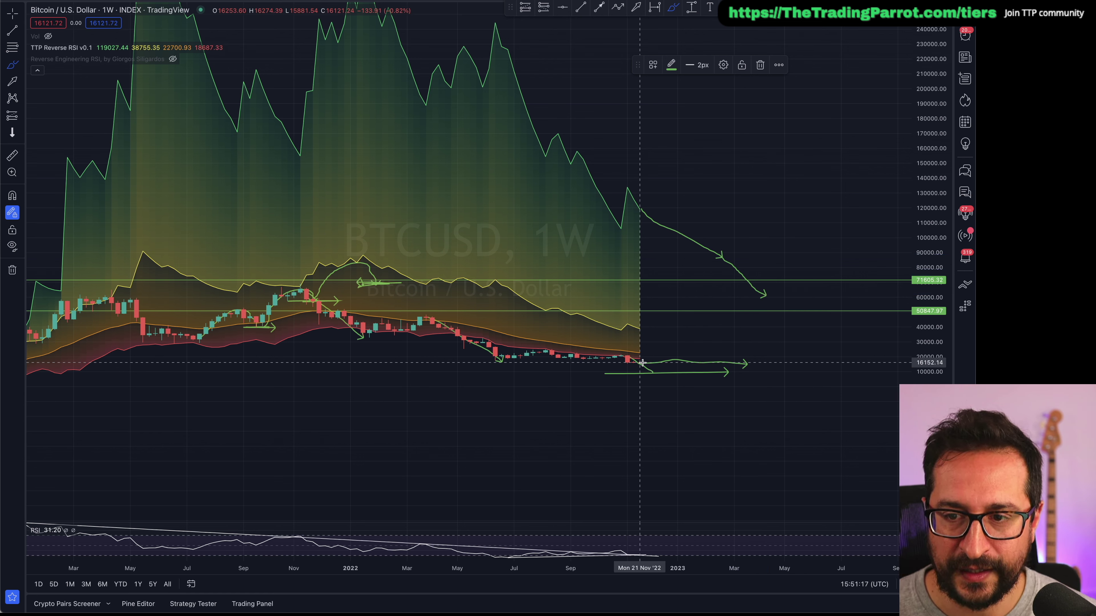
mouse_move(642, 363)
left_mouse_down()
mouse_move(646, 259)
mouse_move(652, 240)
mouse_move(677, 232)
left_mouse_up()
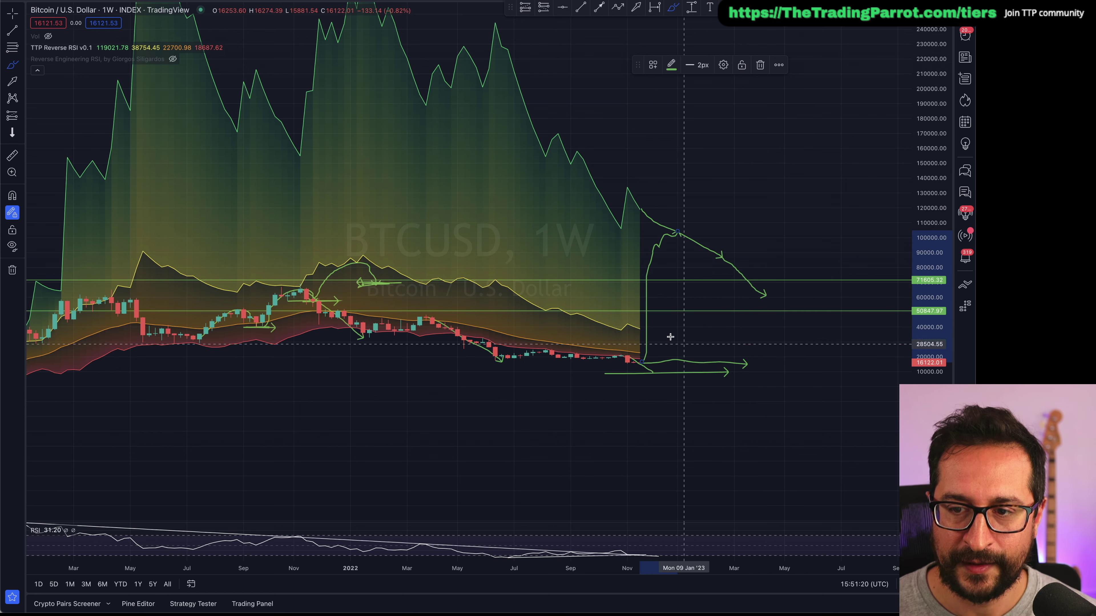